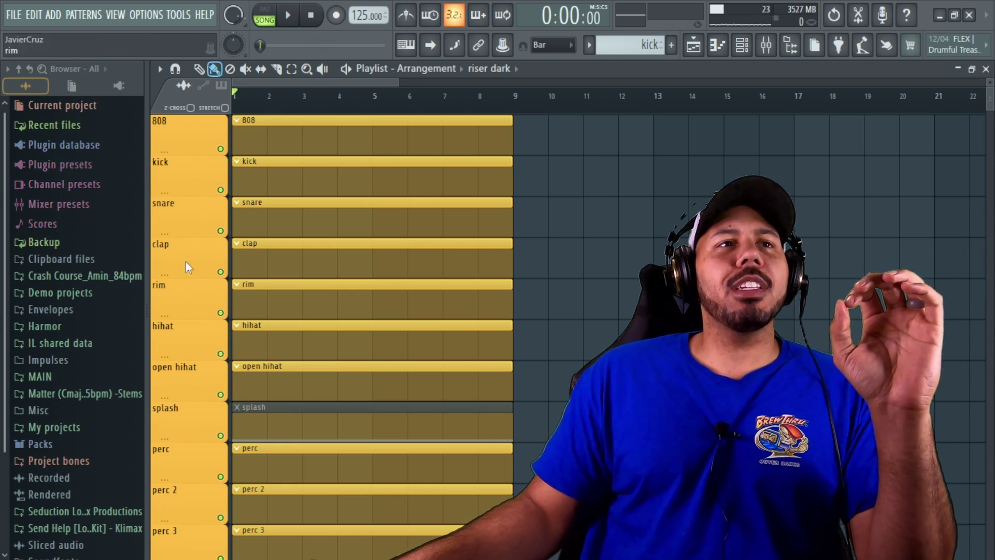
# Open FL Studio's File settings from the Options menu.
pyautogui.scroll(-3, 31, 426)
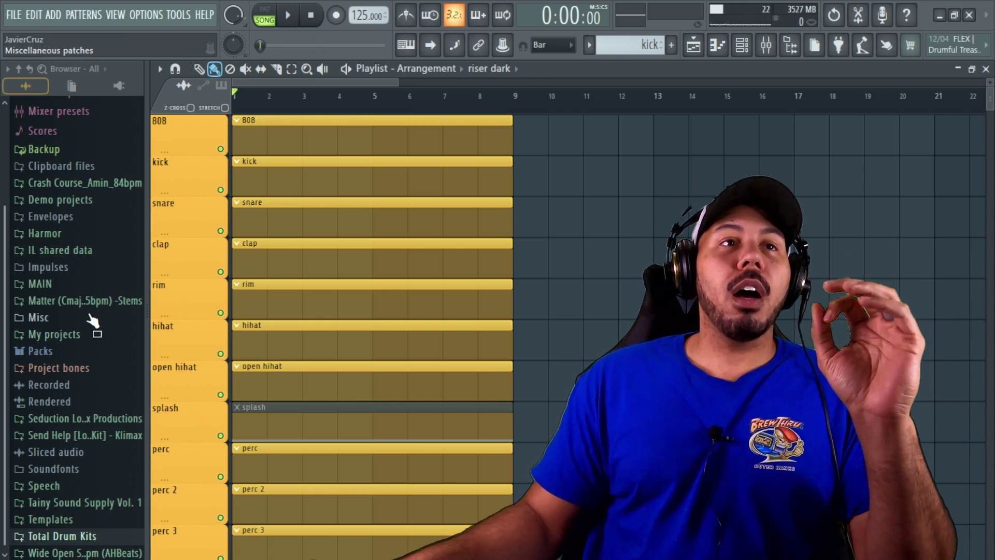
pyautogui.scroll(3, 92, 321)
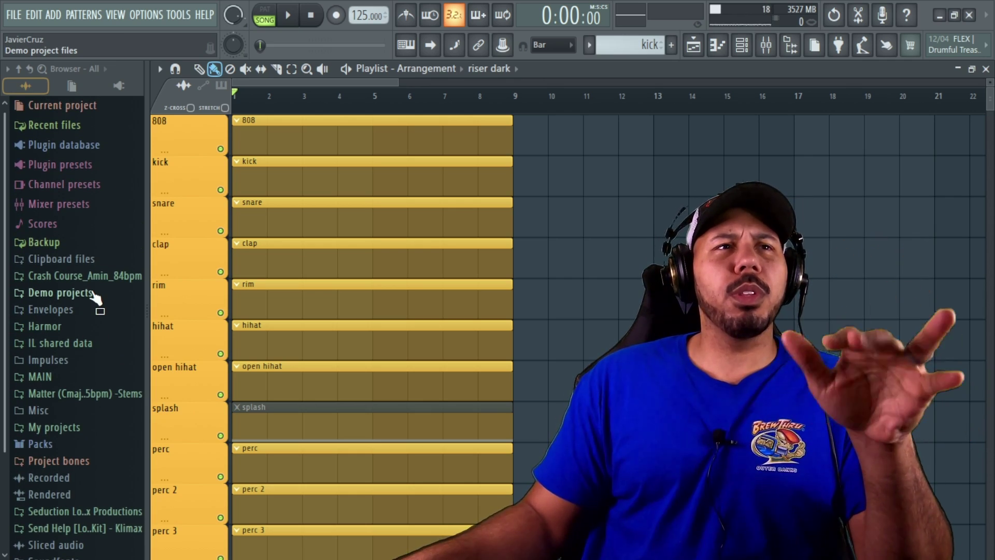
pyautogui.scroll(-3, 50, 386)
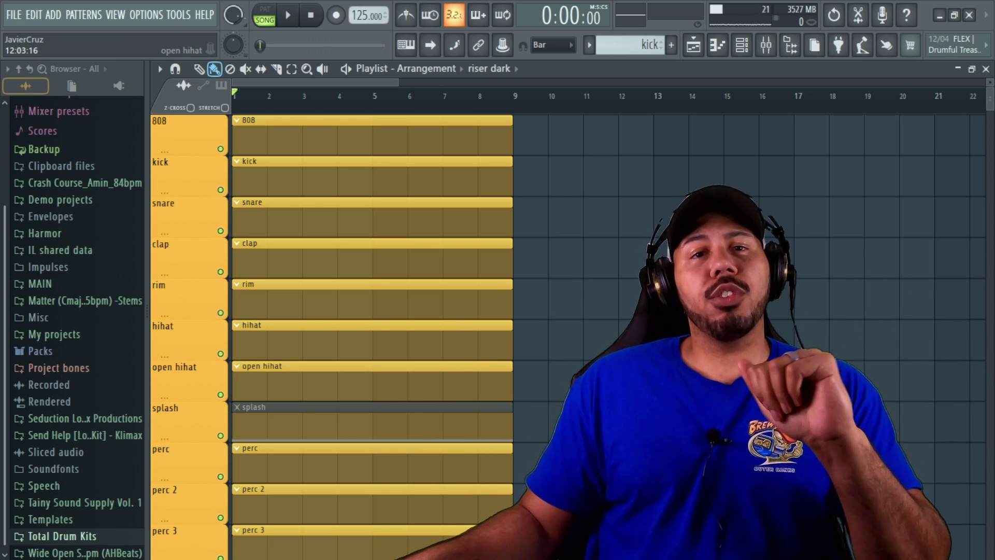
pyautogui.click(149, 17)
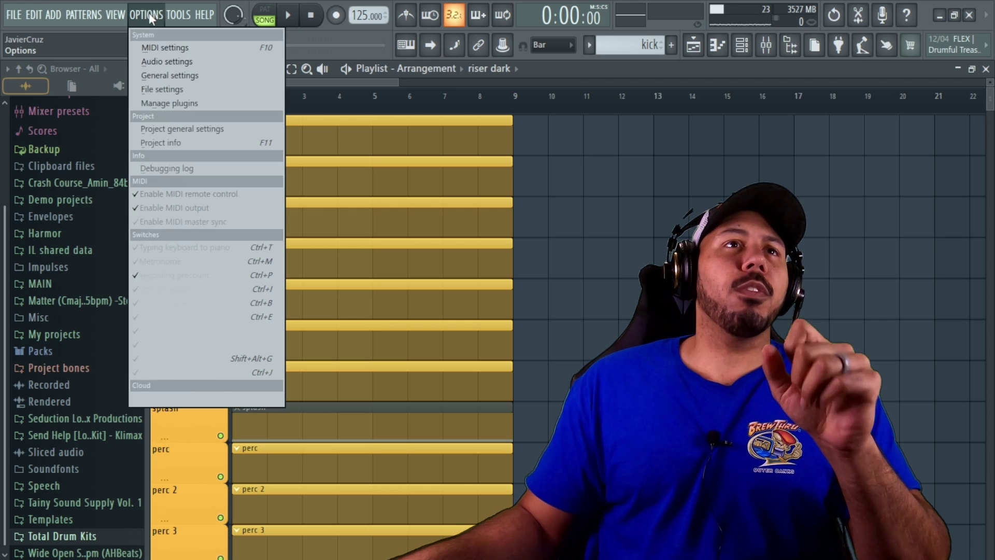
pyautogui.click(200, 88)
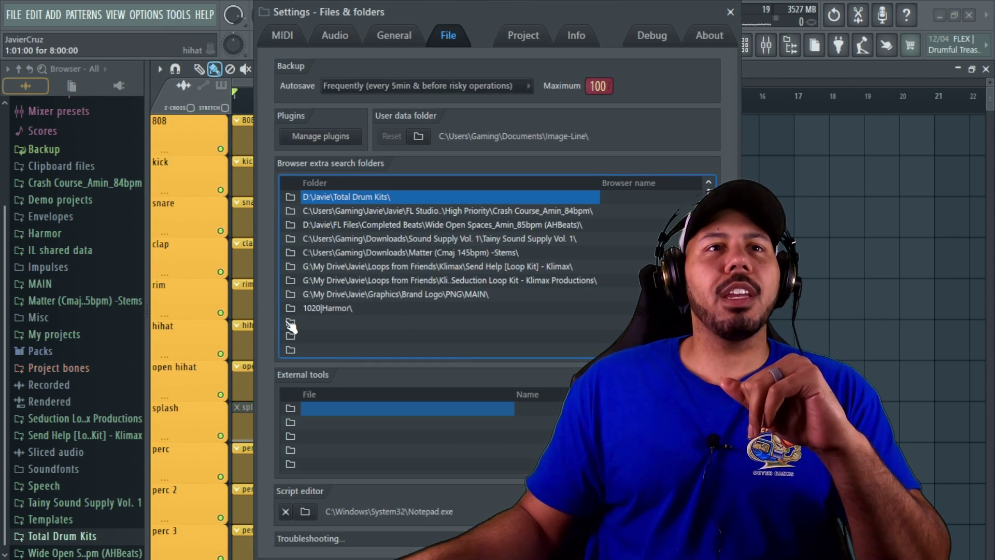
# Choose a new Browser extra search folder, navigating to Google Drive's My Drive.
pyautogui.click(332, 303)
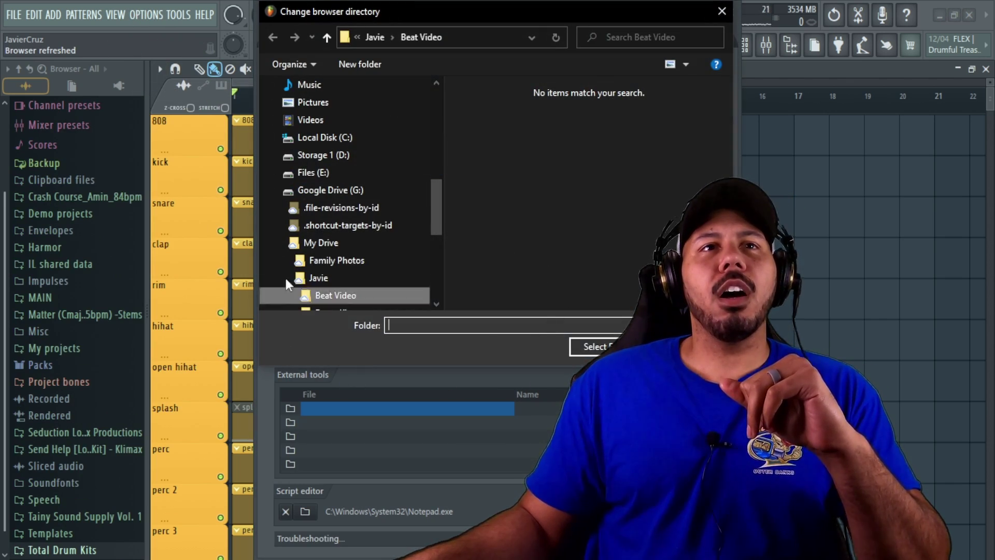
pyautogui.scroll(1, 317, 221)
pyautogui.click(317, 225)
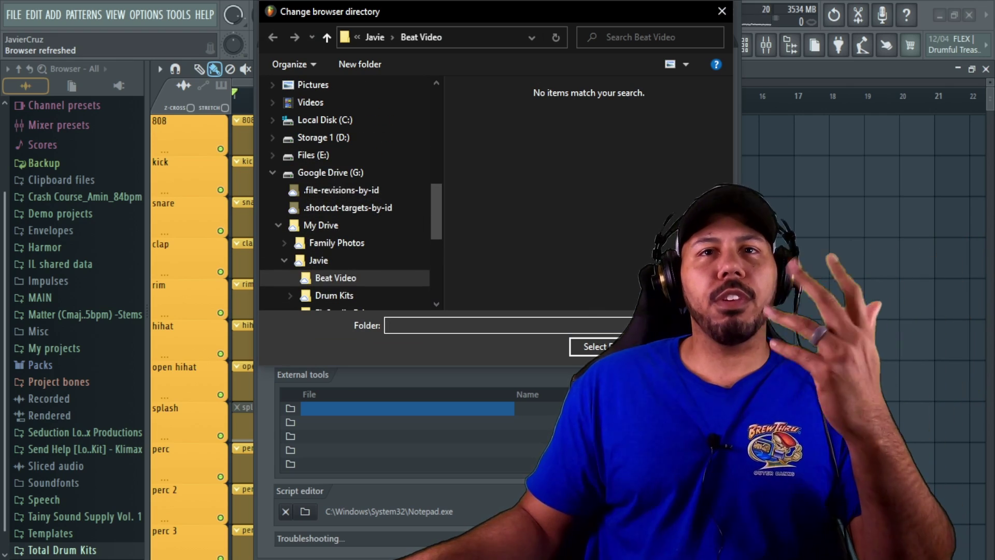
pyautogui.click(578, 347)
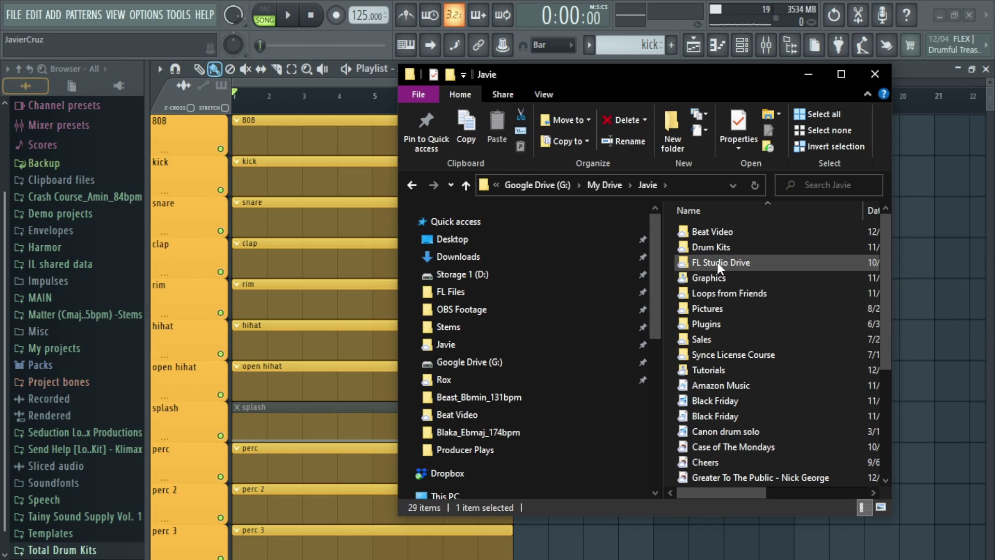
# Open Loops from Friends inside Javie, then go back up to the Javie folder.
pyautogui.moveTo(723, 292); pyautogui.dragTo(72, 378)
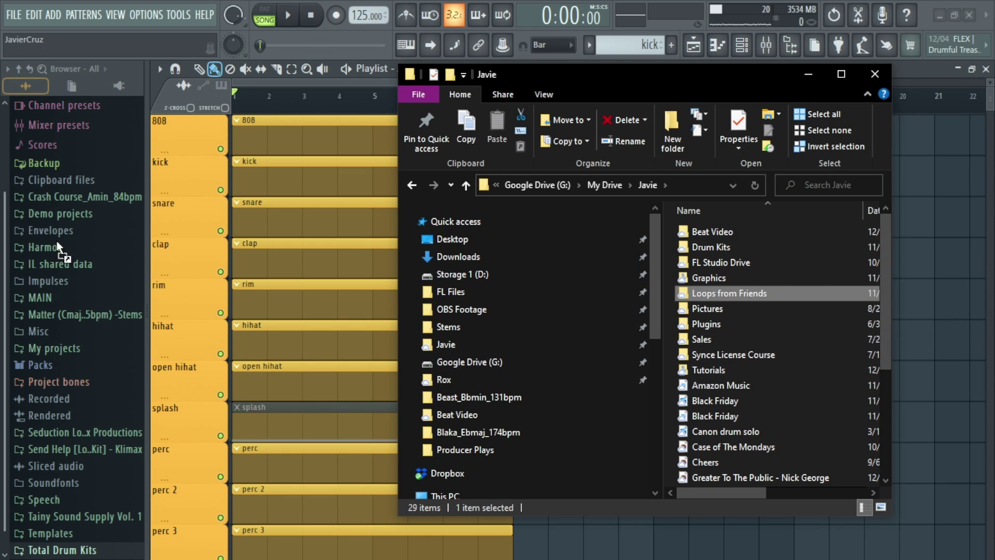
pyautogui.moveTo(105, 425); pyautogui.dragTo(755, 425)
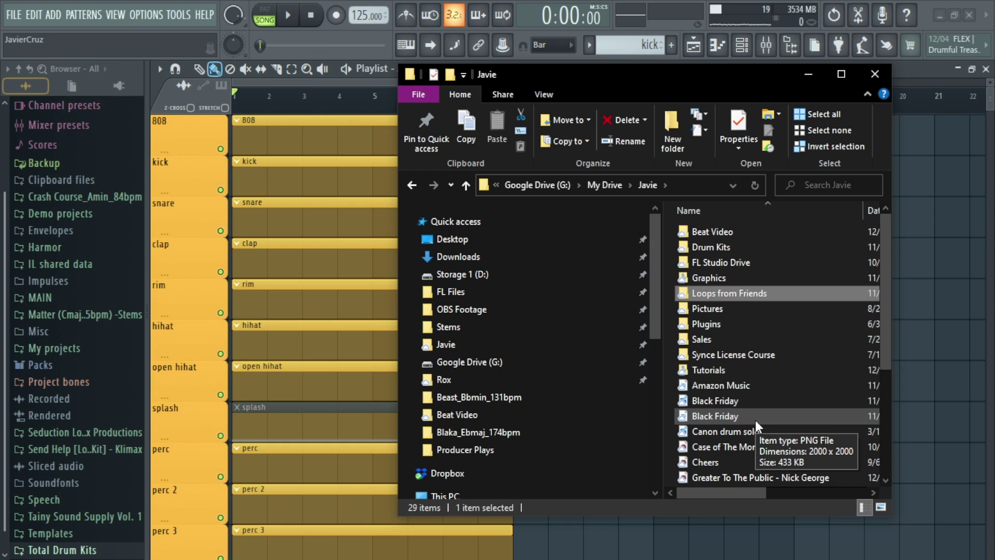
pyautogui.doubleClick(726, 293)
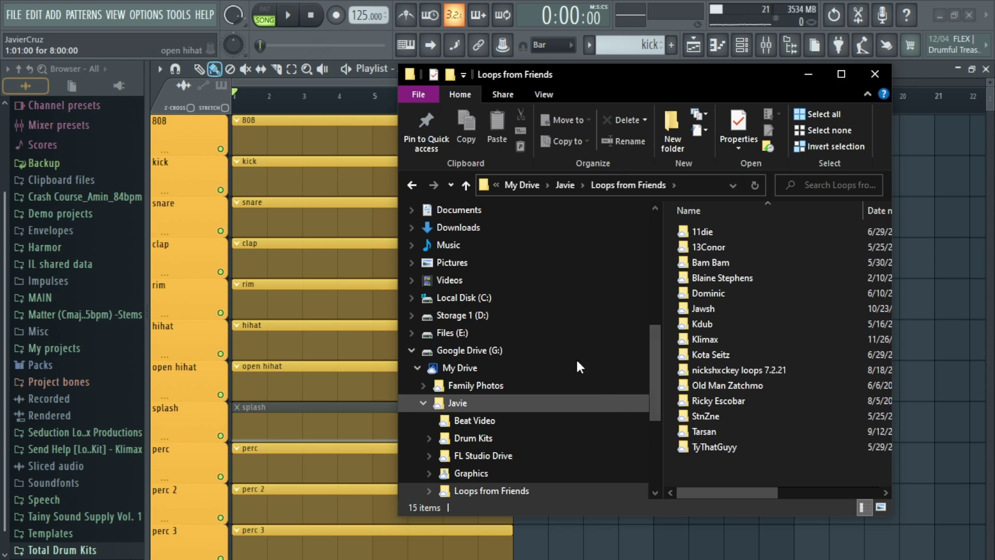
pyautogui.click(565, 185)
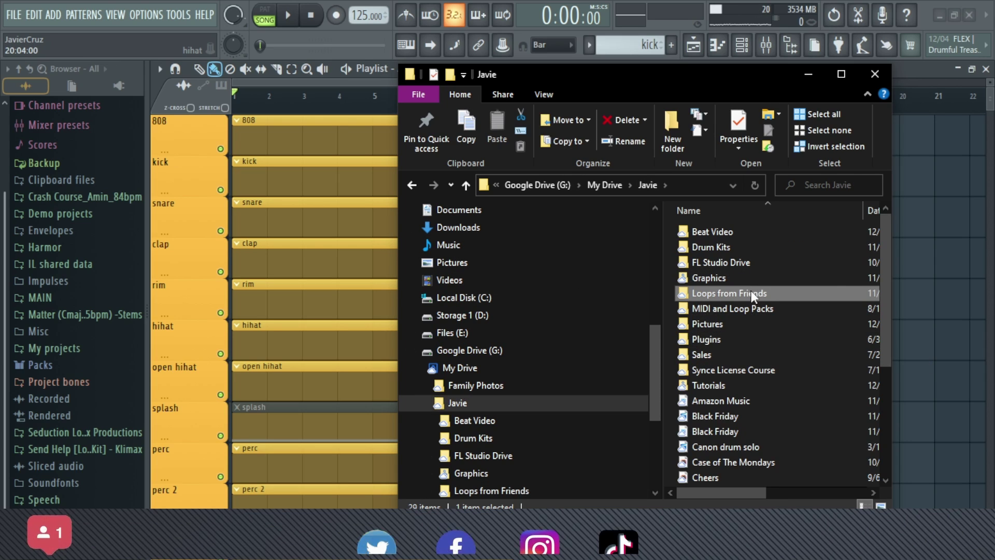
pyautogui.moveTo(751, 290)
pyautogui.mouseDown()
pyautogui.moveTo(736, 310)
pyautogui.moveTo(99, 421)
pyautogui.moveTo(691, 336)
pyautogui.moveTo(726, 291)
pyautogui.moveTo(746, 310)
pyautogui.mouseUp()
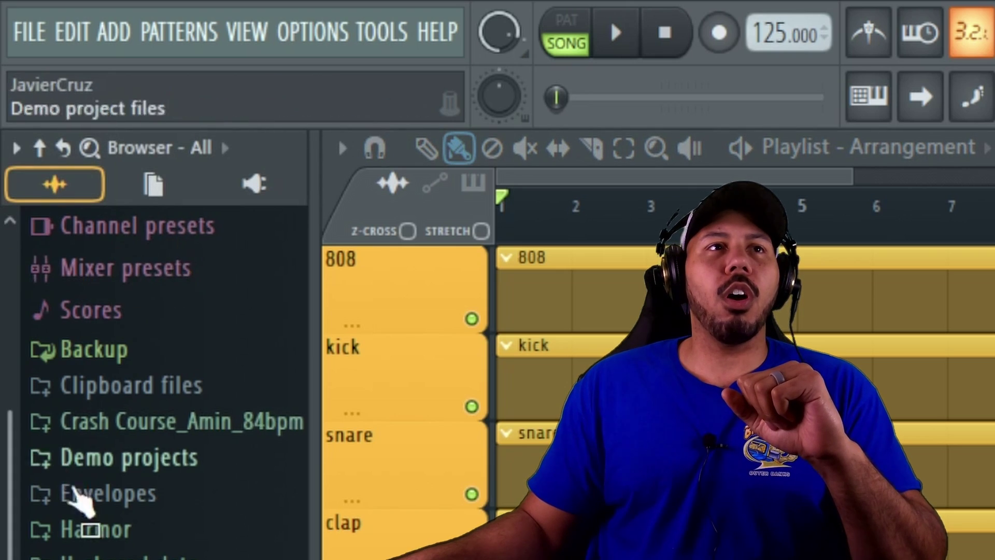
# Switch the browser to the Current project view, then to the Plugin database.
pyautogui.scroll(3, 83, 502)
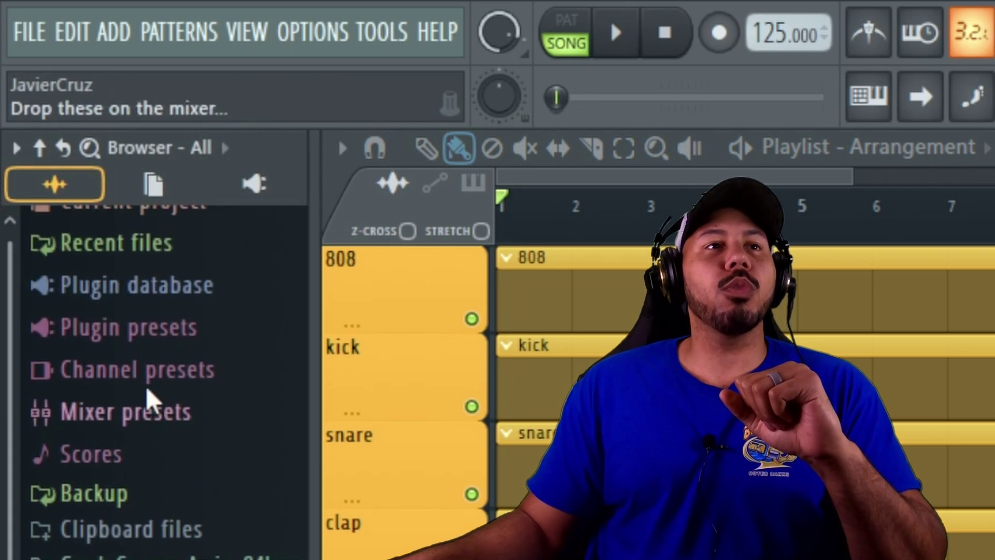
pyautogui.scroll(-4, 115, 418)
pyautogui.scroll(3, 155, 383)
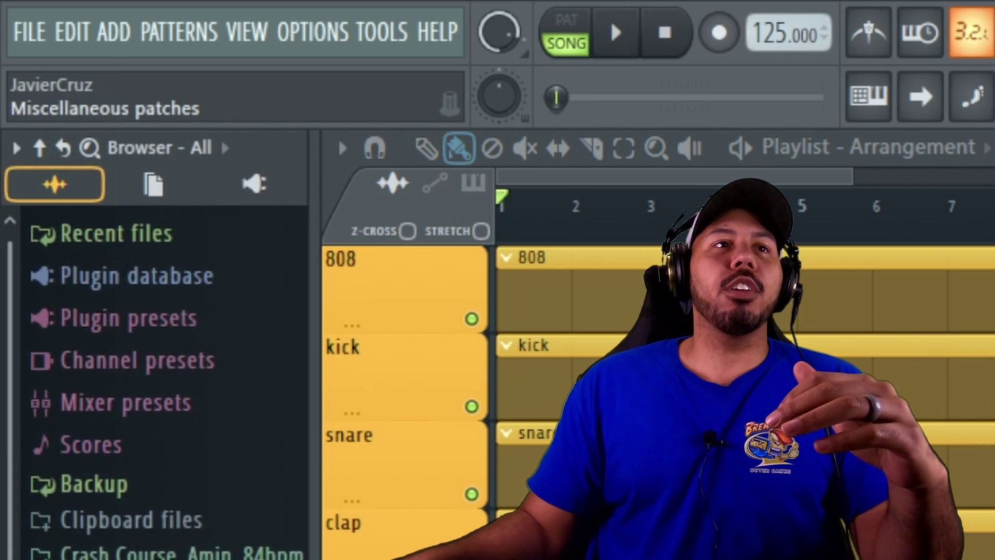
pyautogui.scroll(-3, 155, 383)
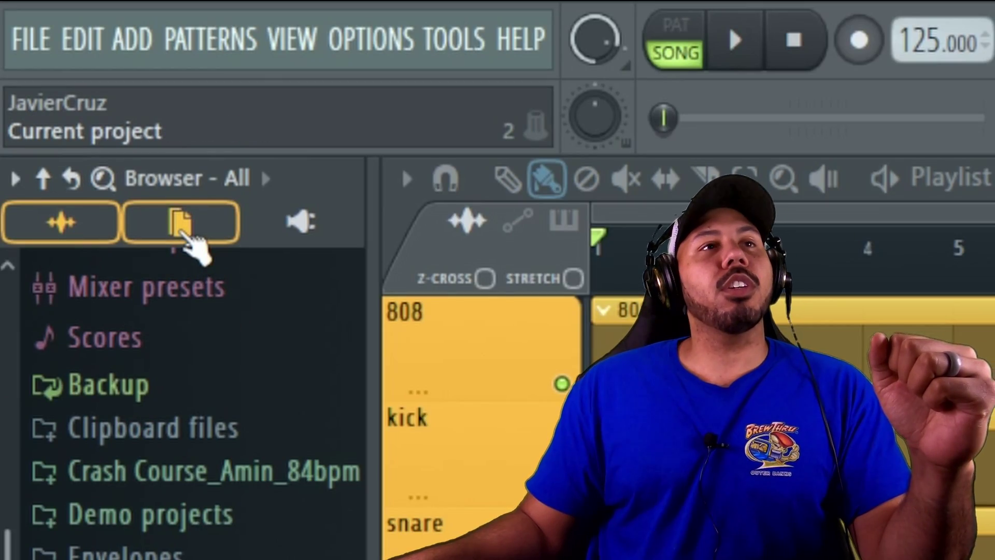
pyautogui.click(180, 228)
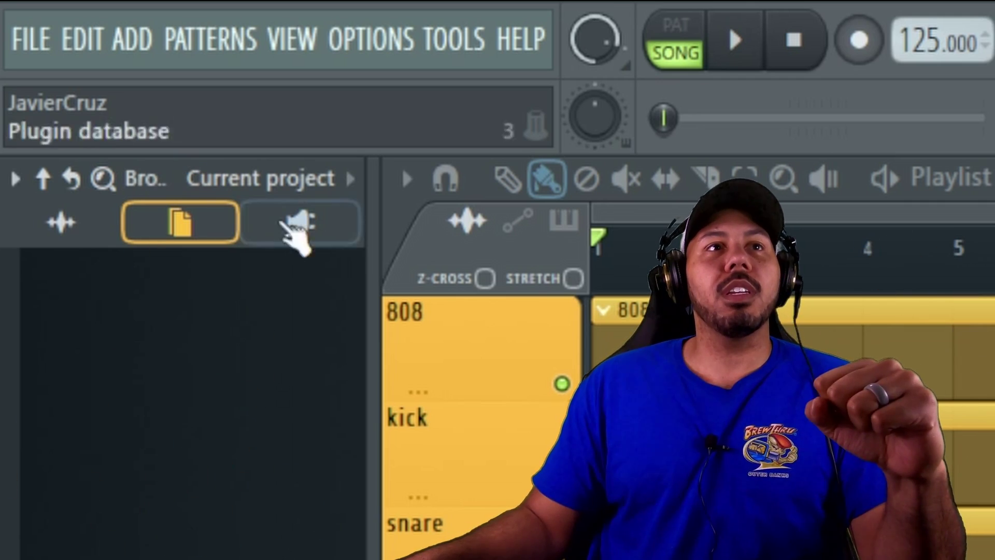
pyautogui.click(306, 236)
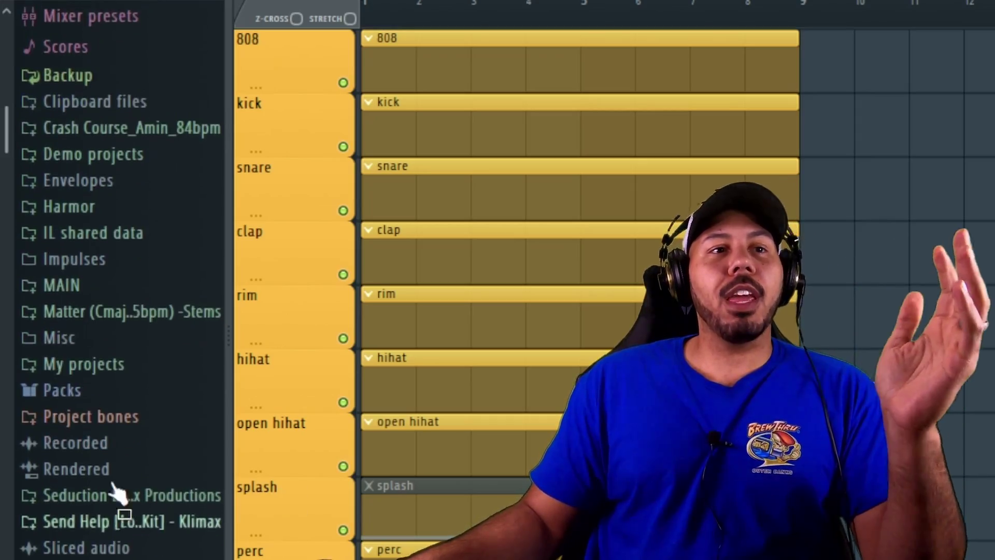
# Expand Decap Drums, its third volume, and the 808 subfolder to list samples.
pyautogui.scroll(-10, 119, 393)
pyautogui.scroll(-5, 119, 393)
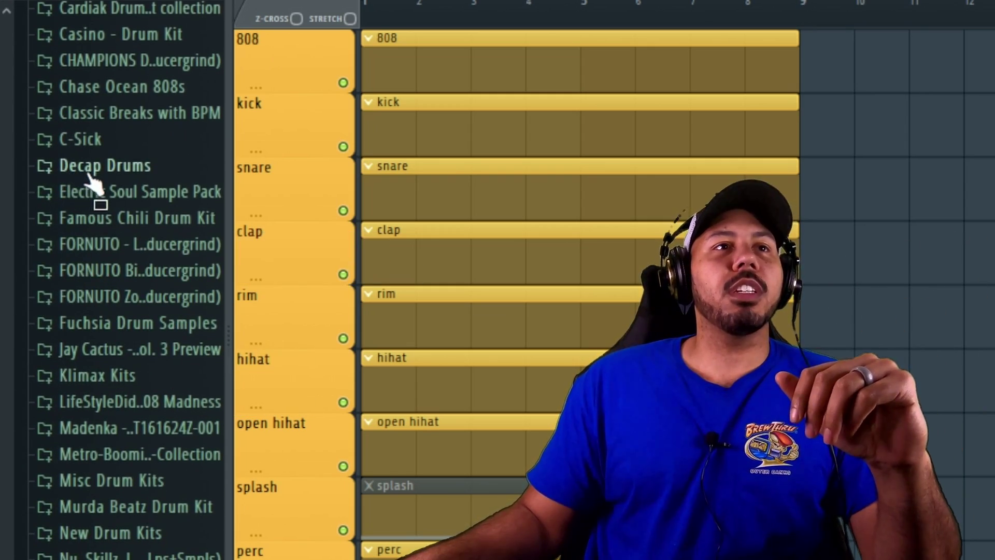
pyautogui.click(90, 169)
pyautogui.click(124, 246)
pyautogui.click(103, 270)
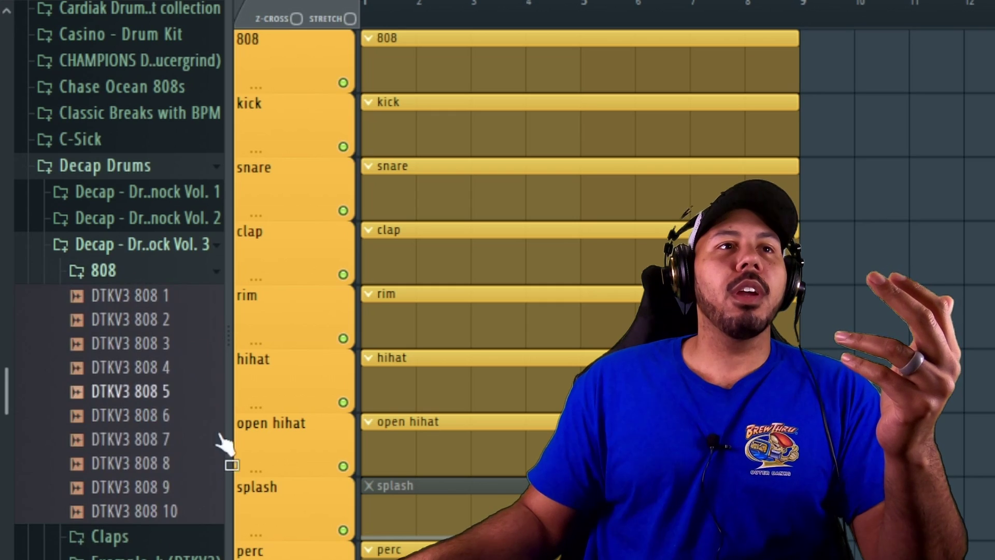
# Expand the LifeStyleDidIt - 808 Madness folder to show its 808 samples.
pyautogui.scroll(-12, 167, 322)
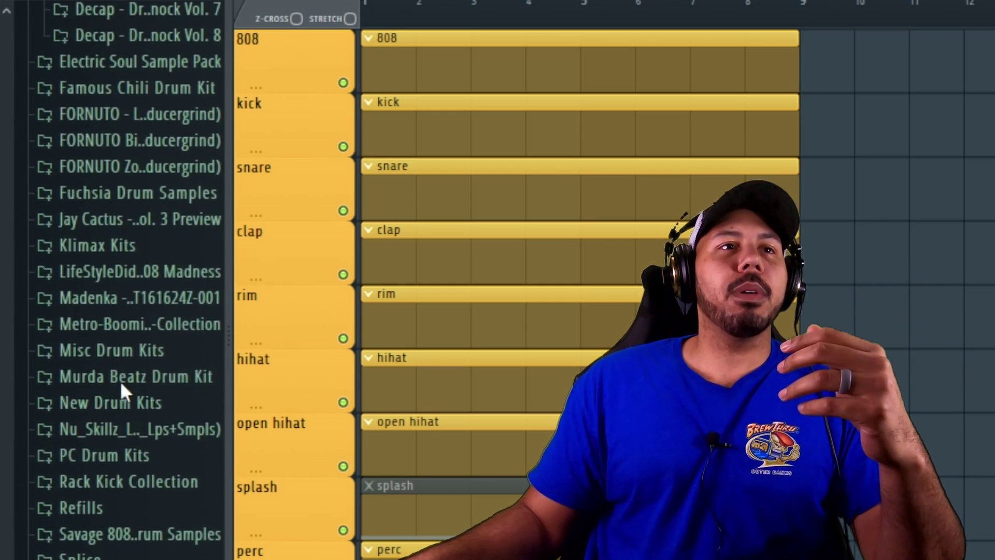
pyautogui.scroll(-1, 120, 321)
pyautogui.click(110, 266)
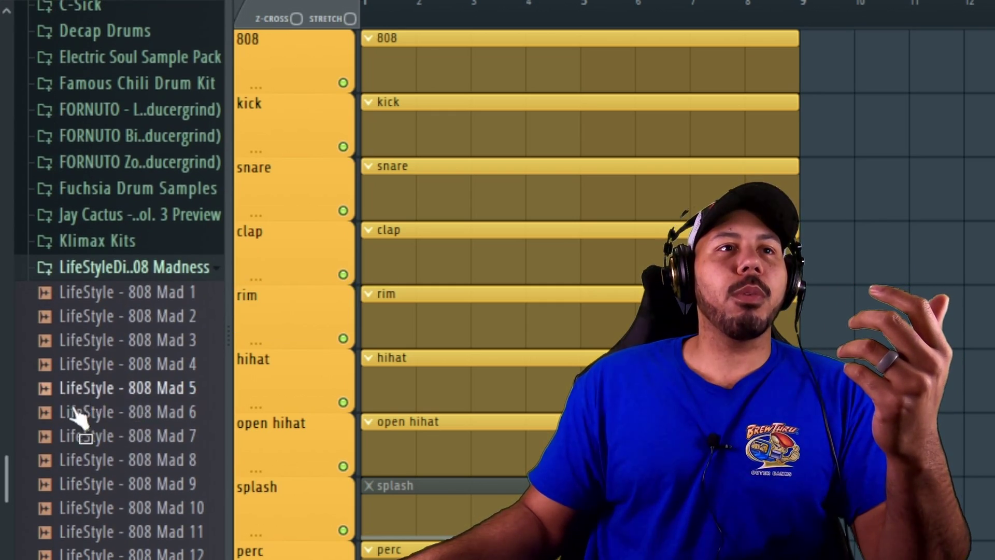
pyautogui.scroll(10, 103, 357)
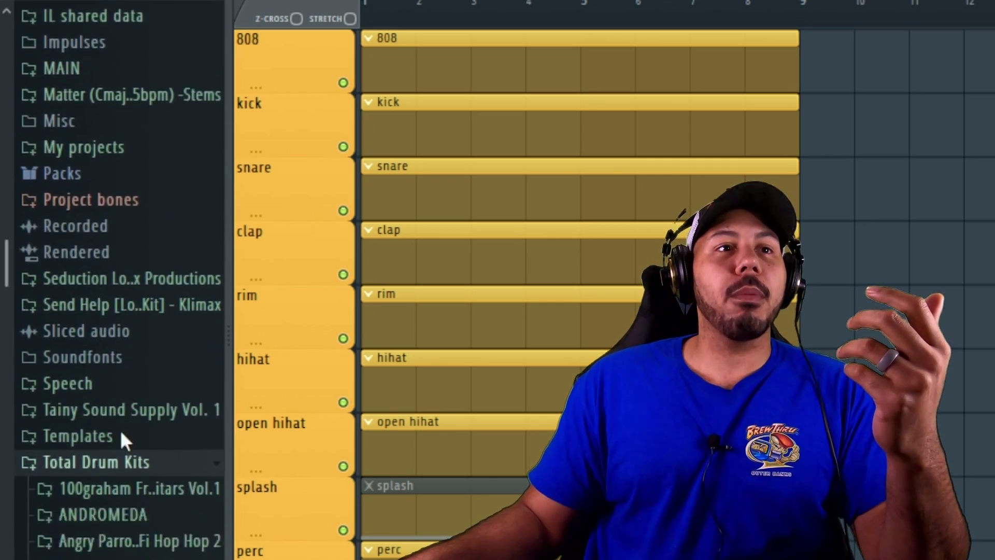
pyautogui.scroll(-3, 156, 446)
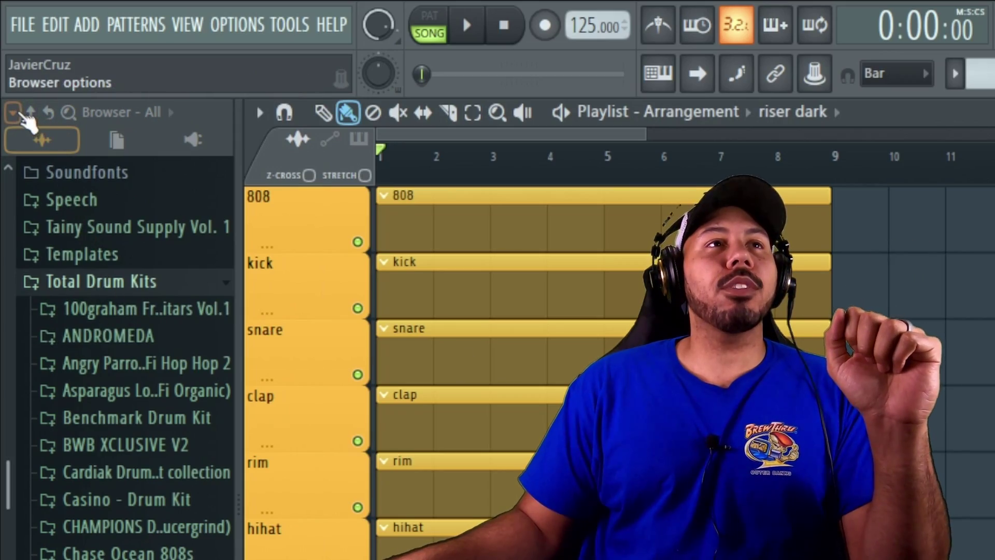
# Uncheck 'Show only one folder content' and expand Asparagus with its Hihats subfolder.
pyautogui.click(22, 111)
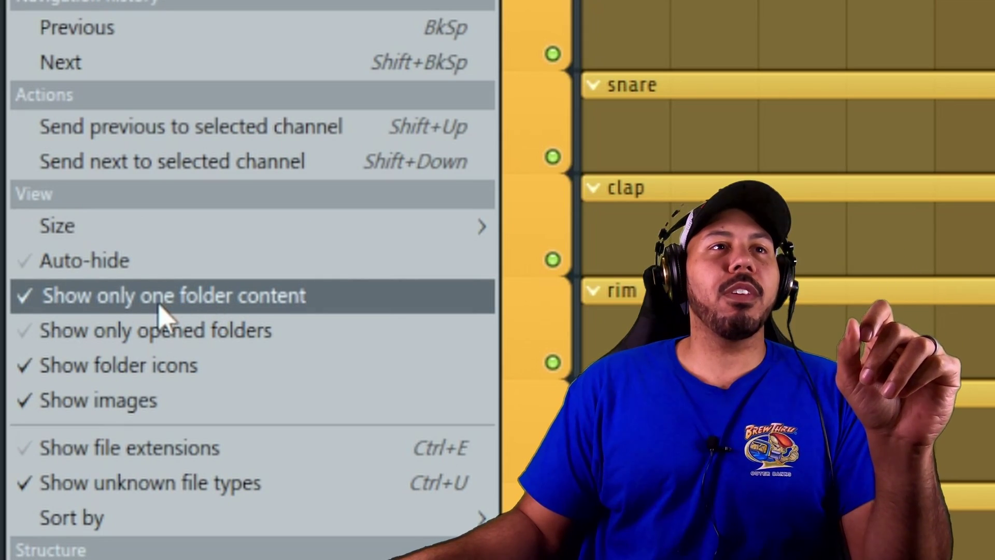
pyautogui.click(296, 298)
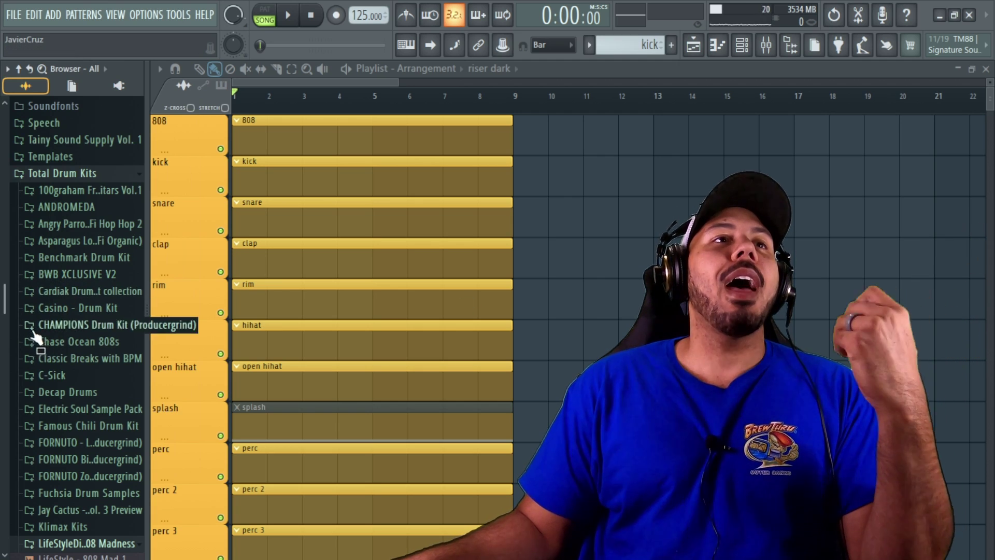
pyautogui.click(74, 248)
pyautogui.click(75, 280)
# Expand Fuchsia Drum Samples and Jay Cactus with its Grime Bass, FX, MIDI and 808 subfolders.
pyautogui.scroll(-9, 77, 321)
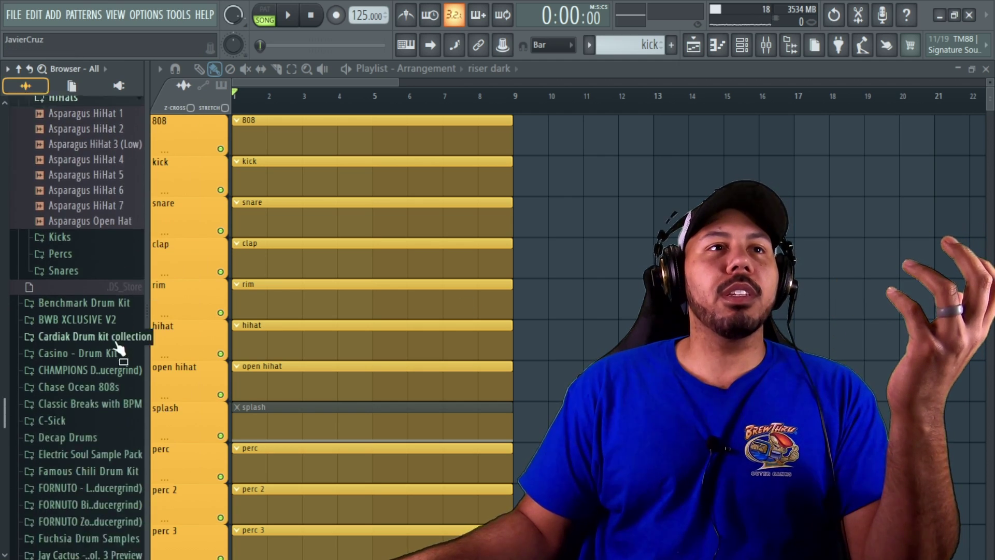
pyautogui.click(74, 266)
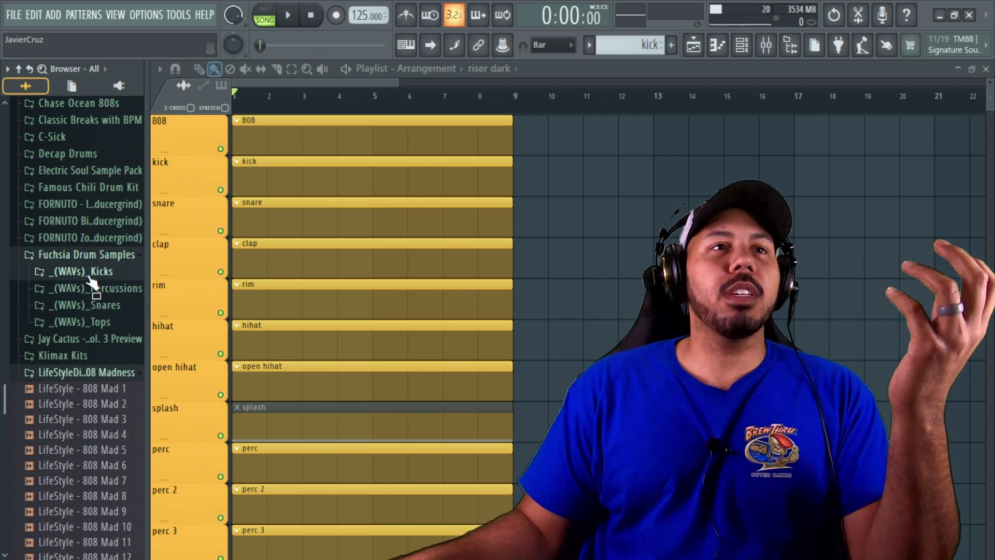
pyautogui.click(83, 342)
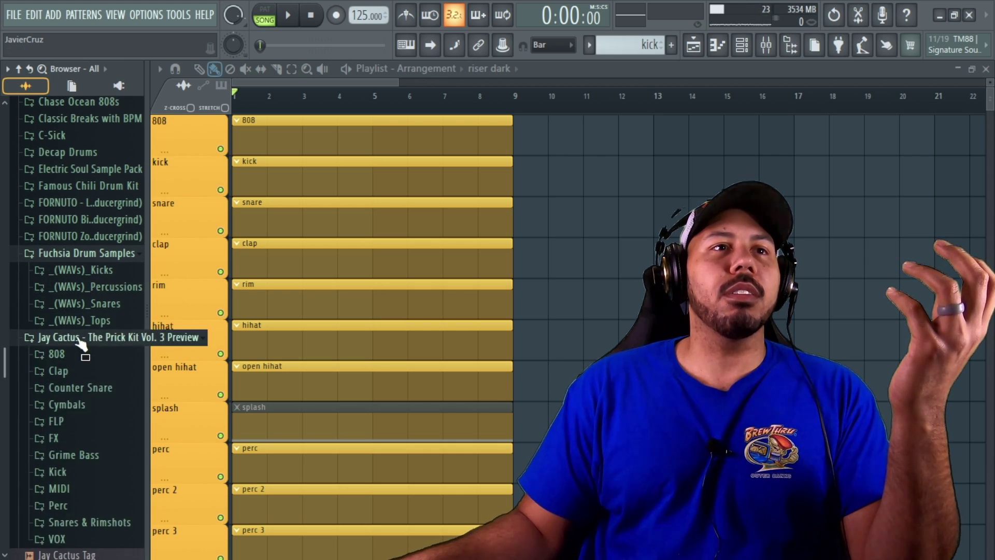
pyautogui.scroll(-5, 82, 202)
pyautogui.click(79, 203)
pyautogui.click(75, 158)
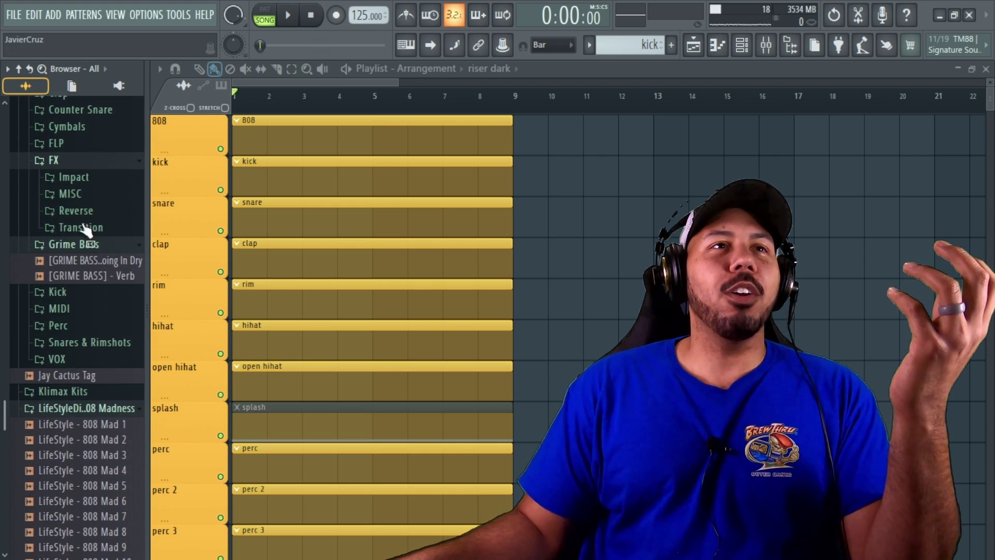
pyautogui.click(83, 311)
pyautogui.scroll(-2, 85, 175)
pyautogui.click(85, 175)
# Expand Misc Drum Kits and two nested subfolders inside it.
pyautogui.scroll(-5, 83, 325)
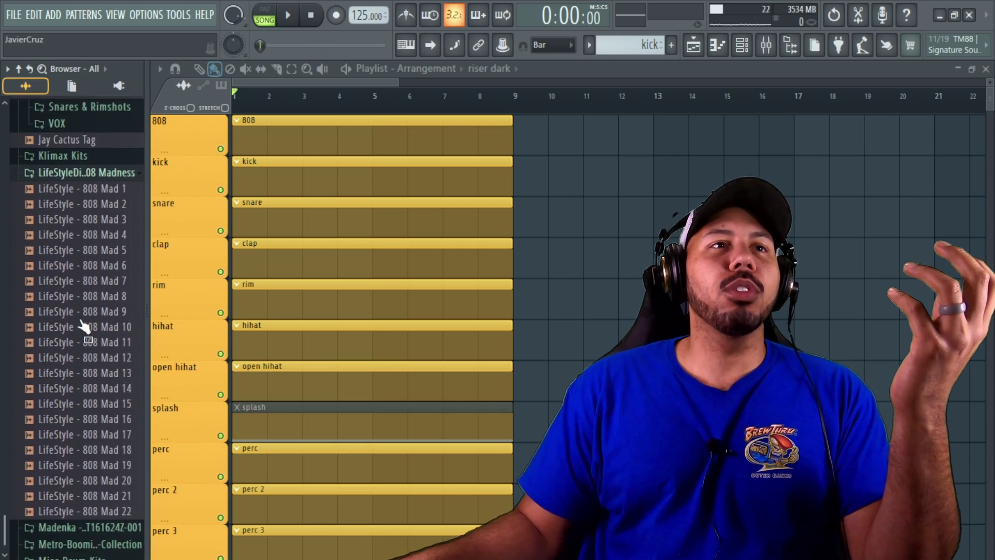
pyautogui.scroll(-6, 83, 325)
pyautogui.click(79, 319)
pyautogui.click(78, 350)
pyautogui.click(78, 353)
pyautogui.scroll(-10, 86, 404)
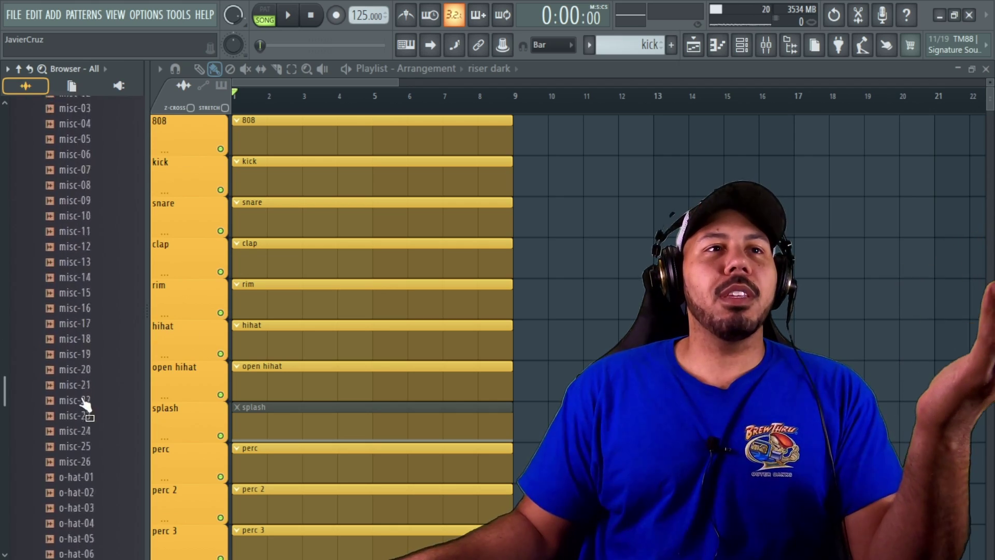
pyautogui.scroll(15, 80, 395)
# Apply Collapse structure from the browser options to fold every expanded folder.
pyautogui.scroll(-5, 59, 425)
pyautogui.scroll(7, 57, 412)
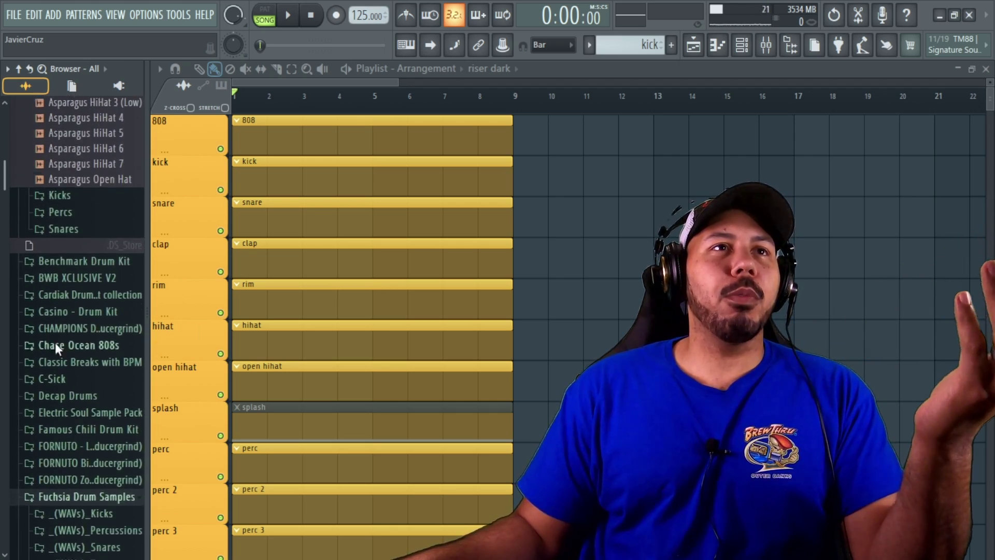
pyautogui.scroll(5, 91, 236)
pyautogui.click(8, 69)
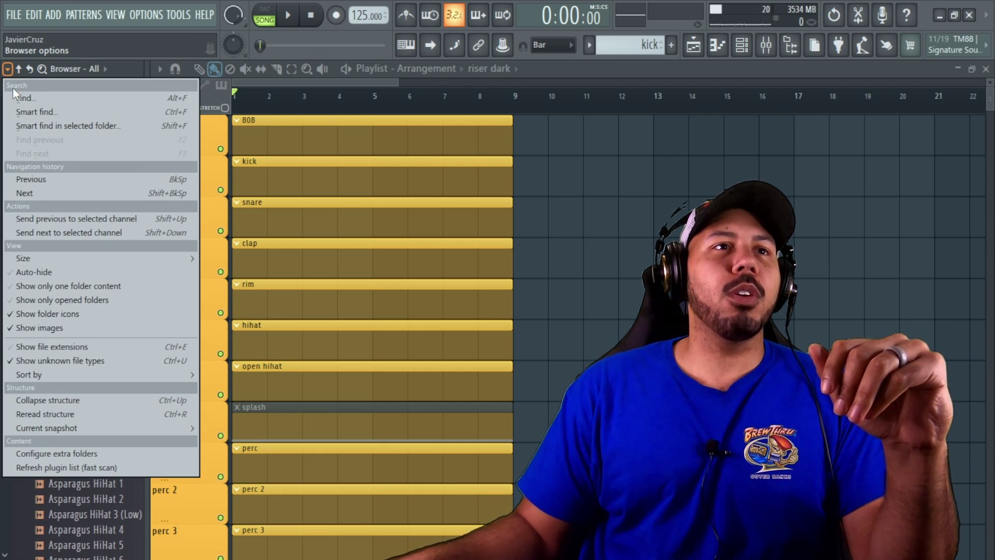
pyautogui.click(69, 400)
pyautogui.scroll(2, 79, 322)
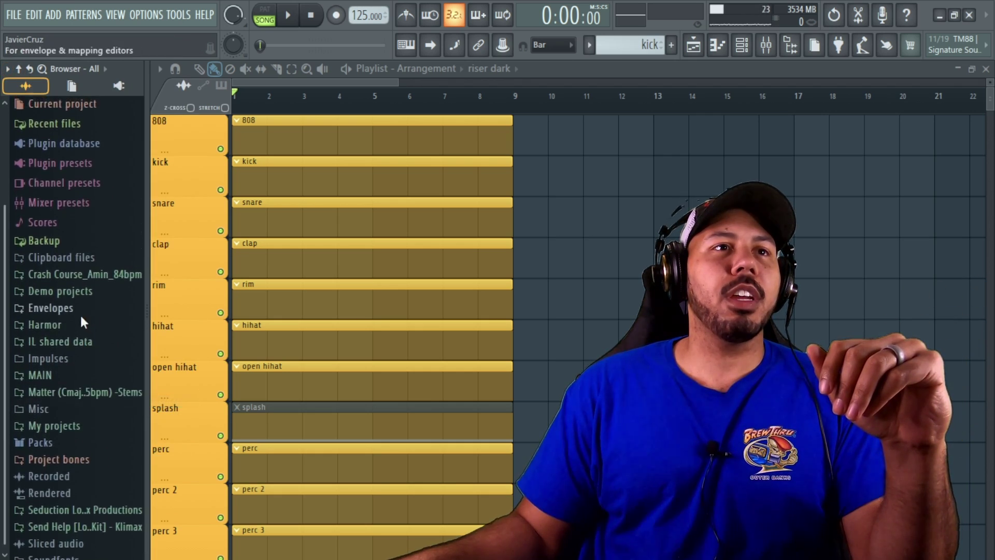
pyautogui.scroll(-3, 90, 394)
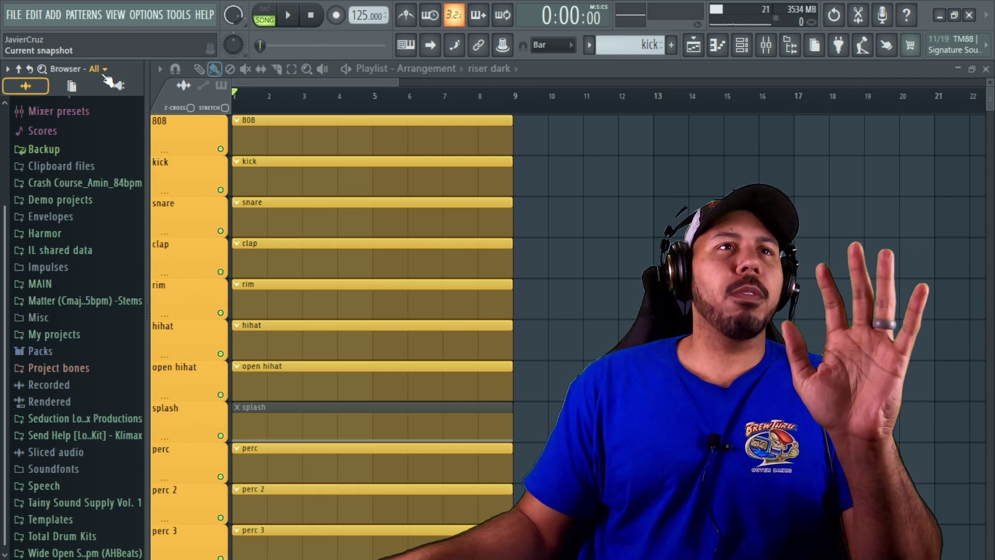
# Open the browser snapshot list, expand Impulses, and step through the saved snapshots.
pyautogui.click(104, 73)
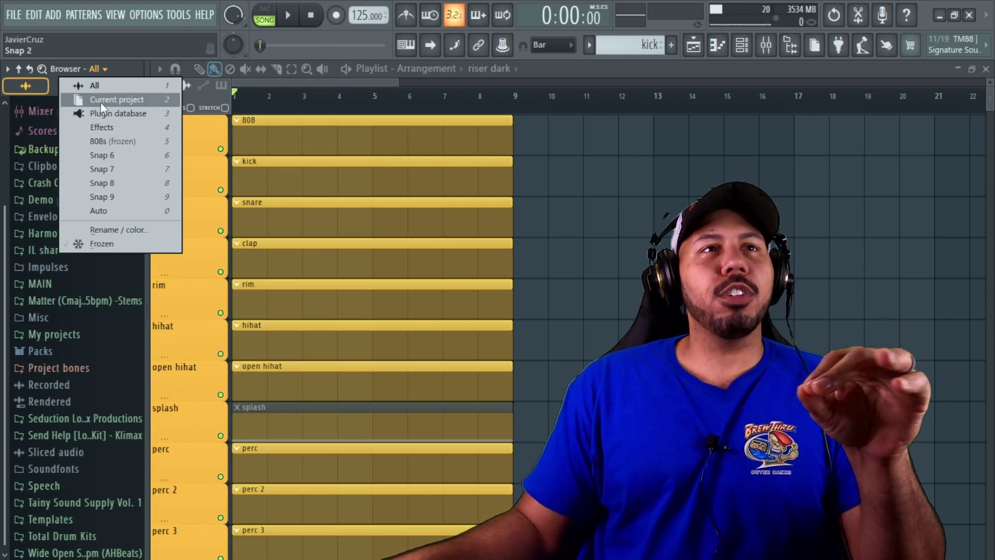
pyautogui.rightClick(91, 354)
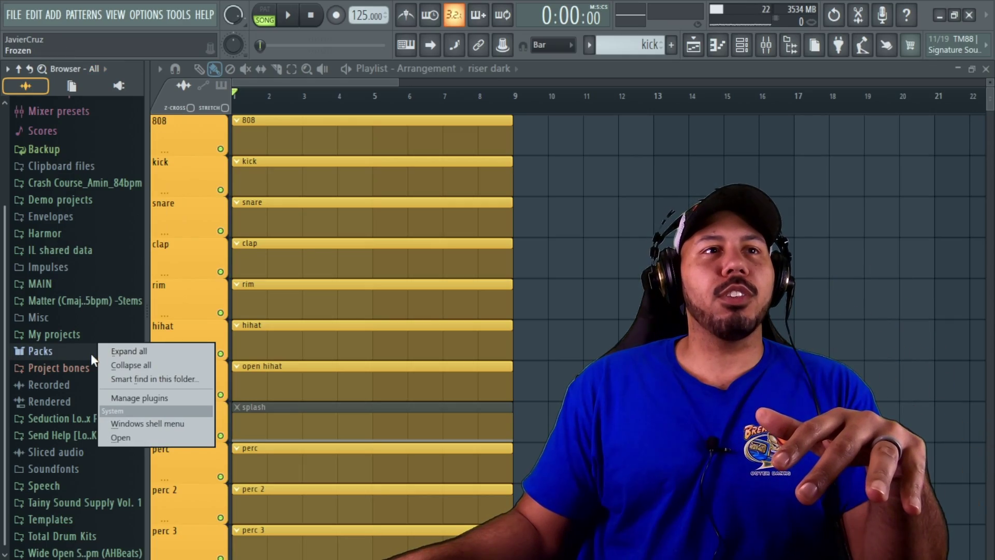
pyautogui.click(116, 260)
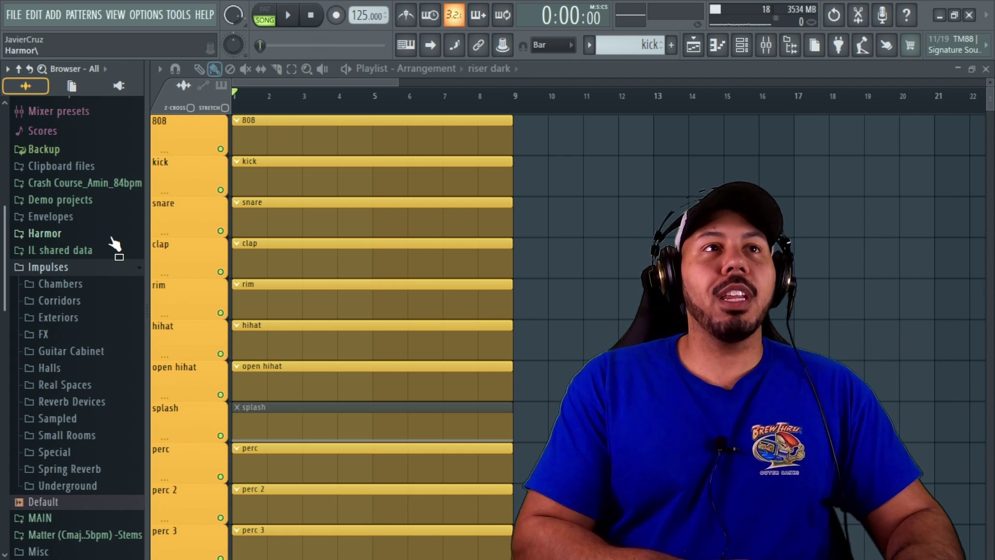
pyautogui.press('Right')
pyautogui.press('Right')
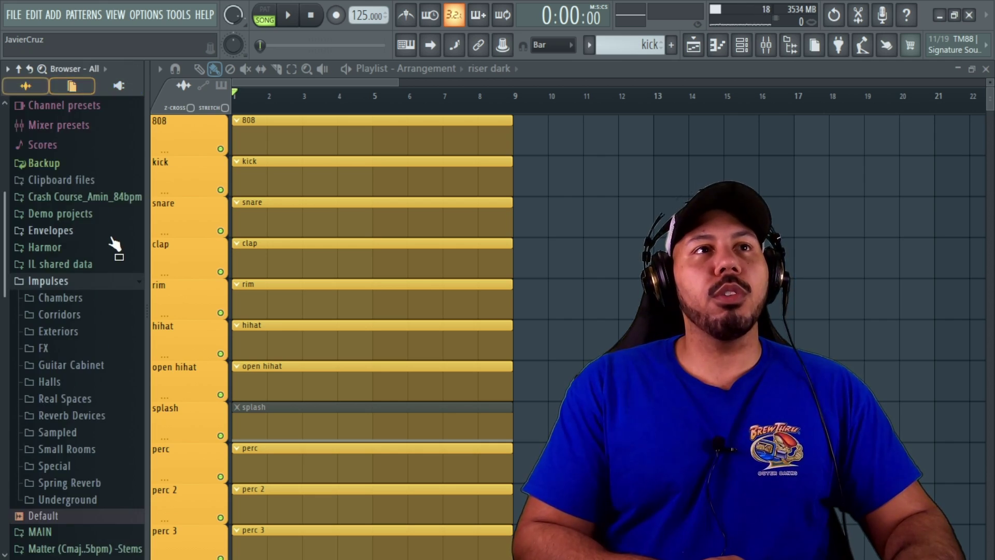
pyautogui.rightClick(25, 86)
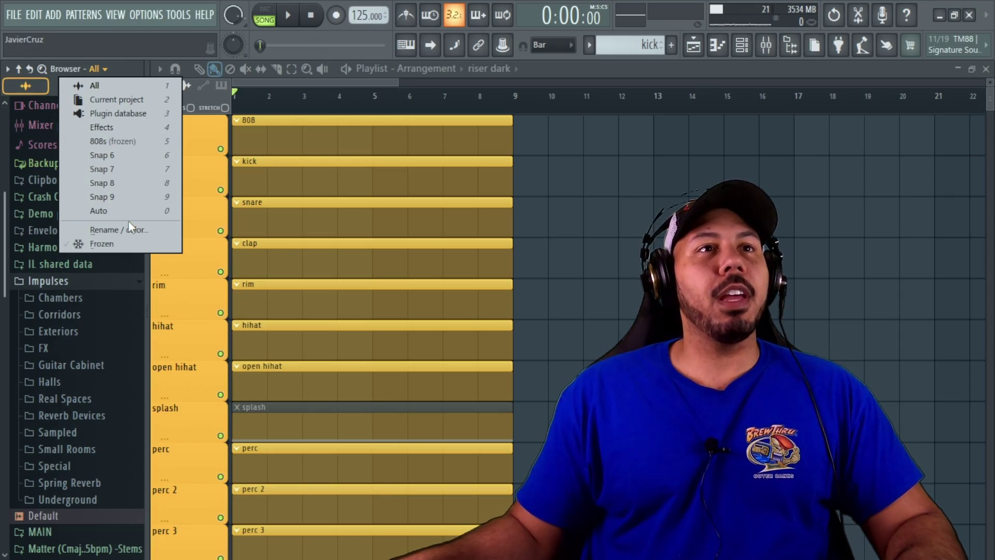
# Switch the browser to the 808s snapshot, then reopen and close the snapshot list.
pyautogui.click(117, 142)
pyautogui.click(107, 67)
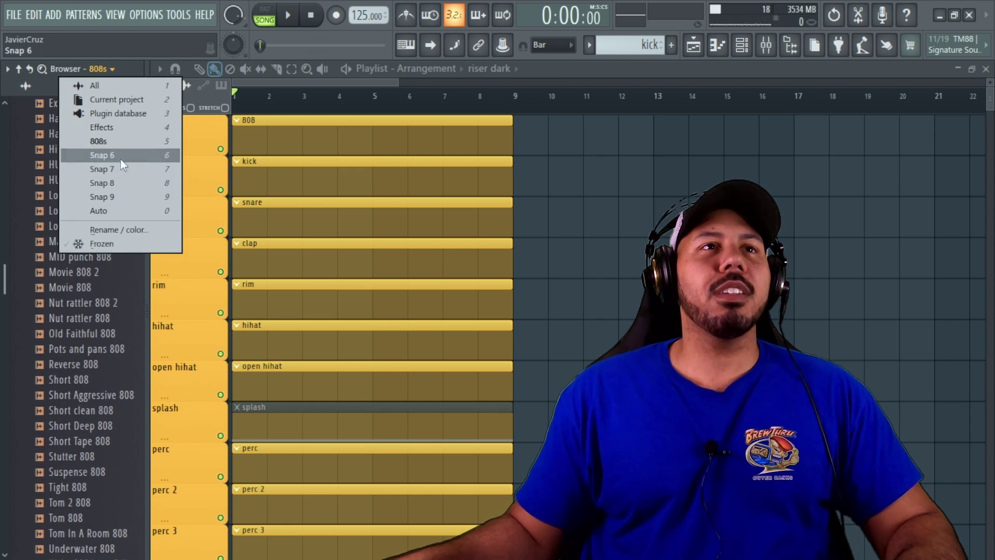
pyautogui.scroll(15, 62, 226)
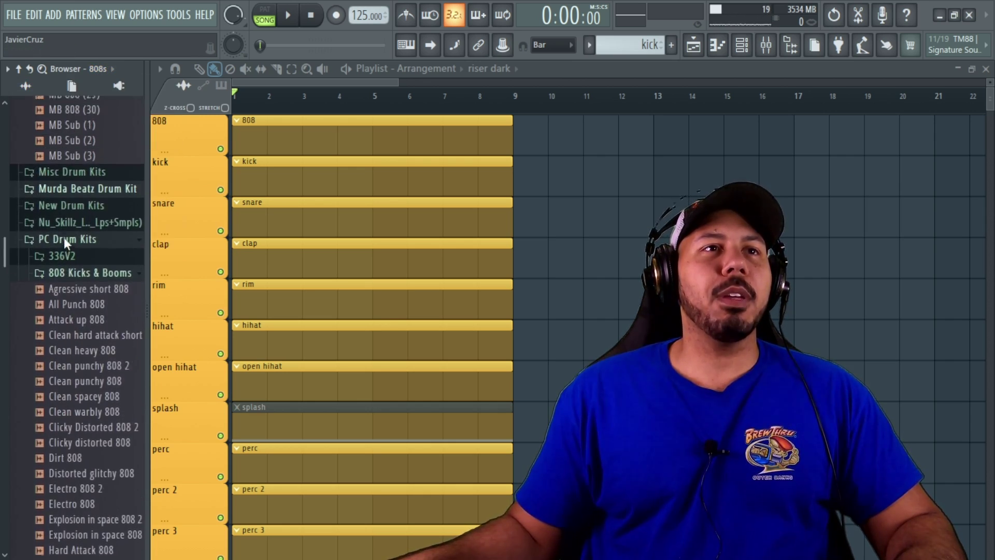
pyautogui.scroll(15, 67, 317)
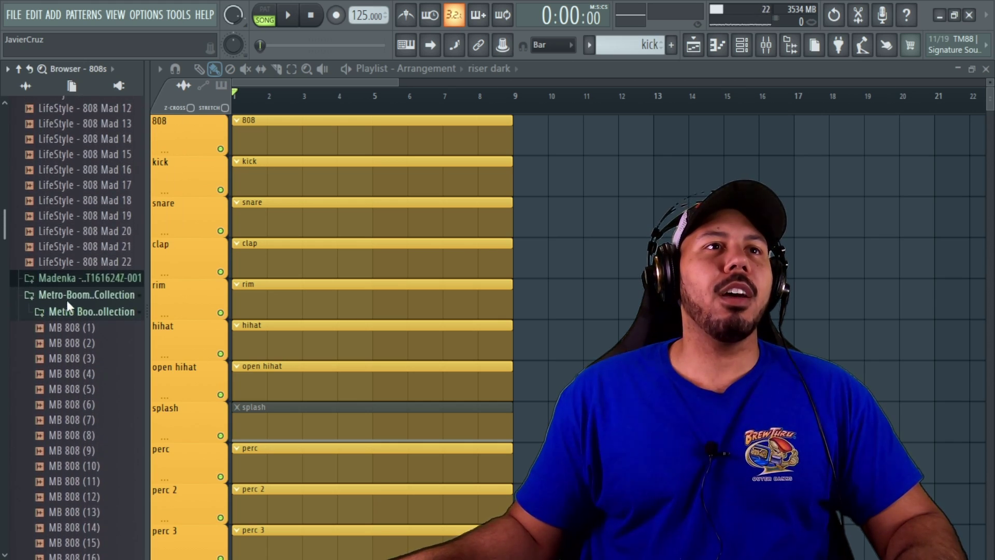
pyautogui.scroll(2, 52, 327)
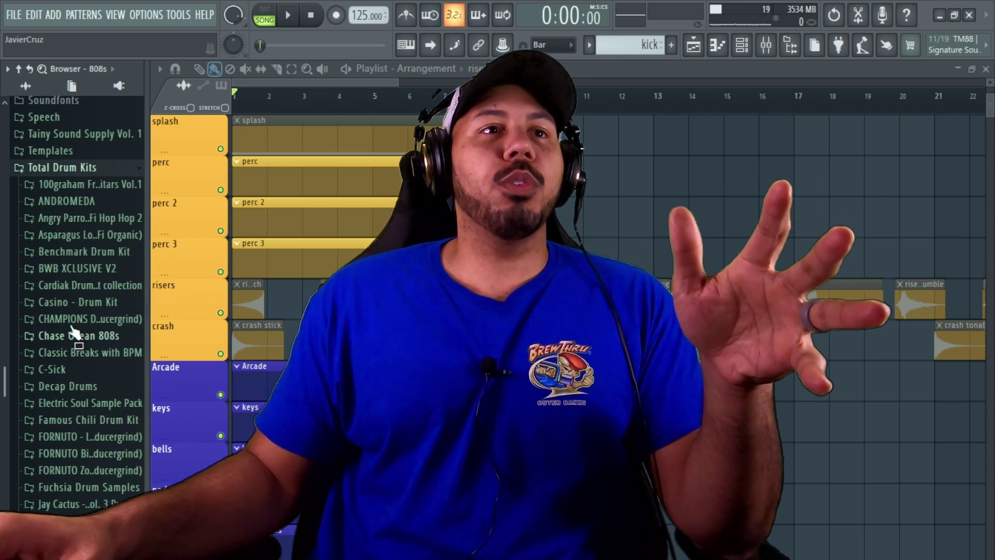
pyautogui.click(104, 72)
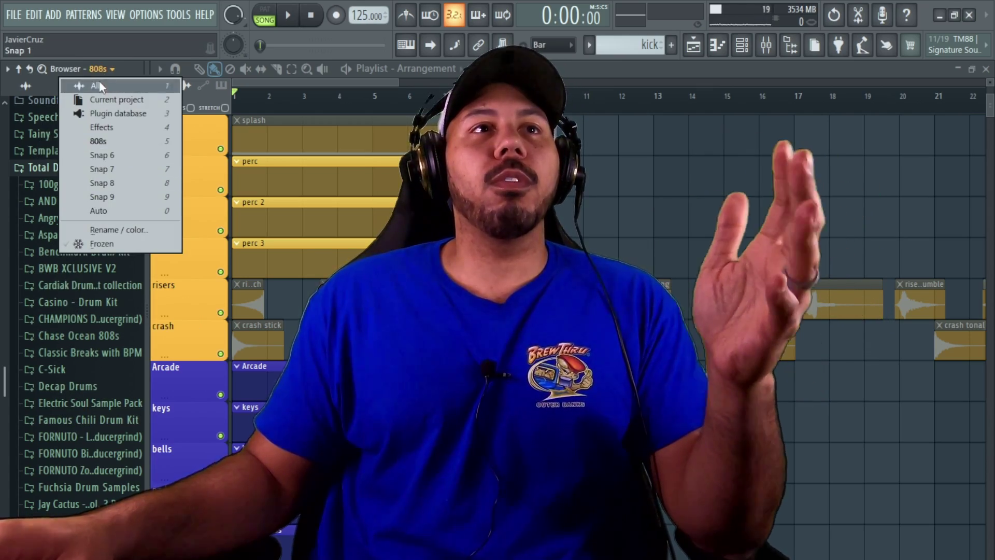
pyautogui.click(97, 62)
pyautogui.click(97, 62)
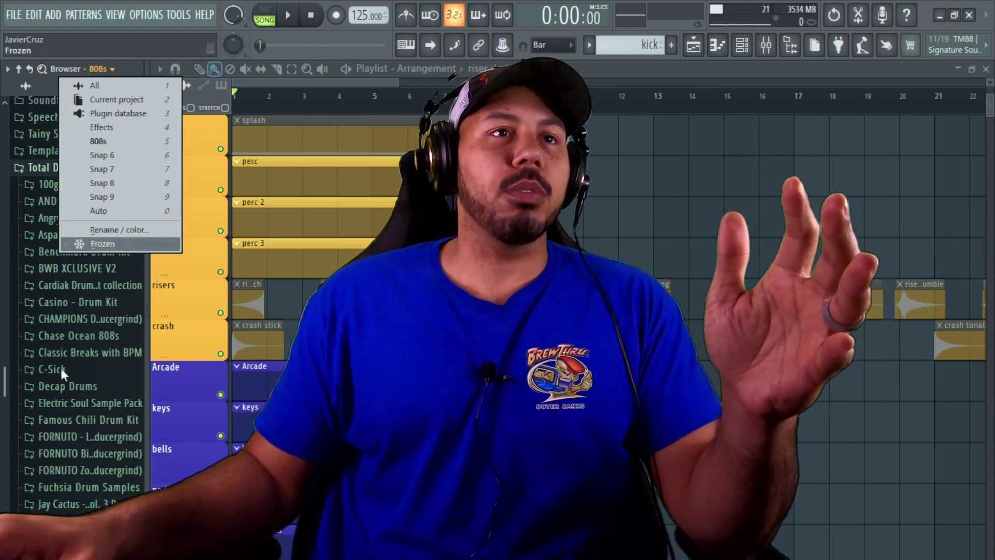
pyautogui.click(61, 369)
# Expand the Chase Ocean 808s and LifeStyle 808 kit folders.
pyautogui.click(79, 337)
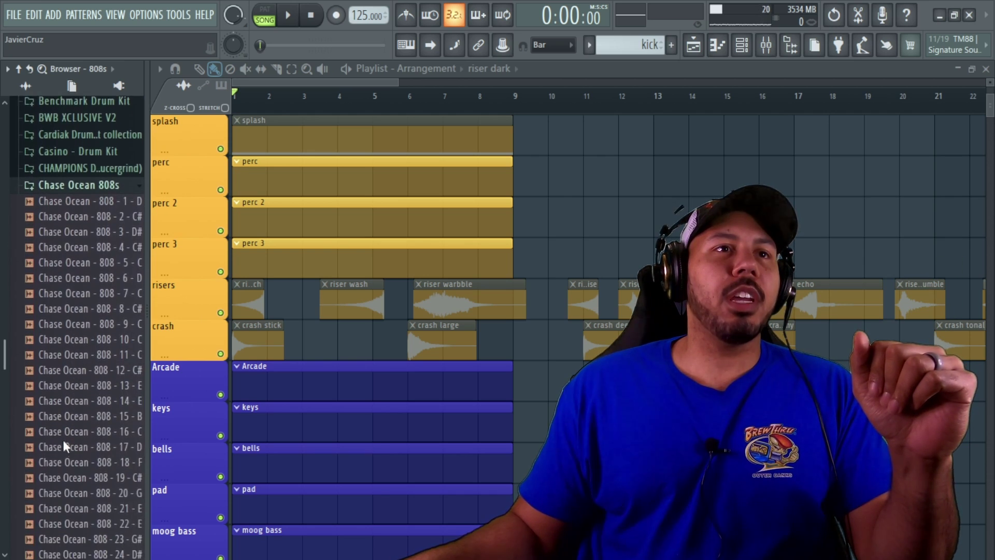
pyautogui.scroll(-10, 78, 311)
pyautogui.click(81, 362)
pyautogui.scroll(-7, 81, 356)
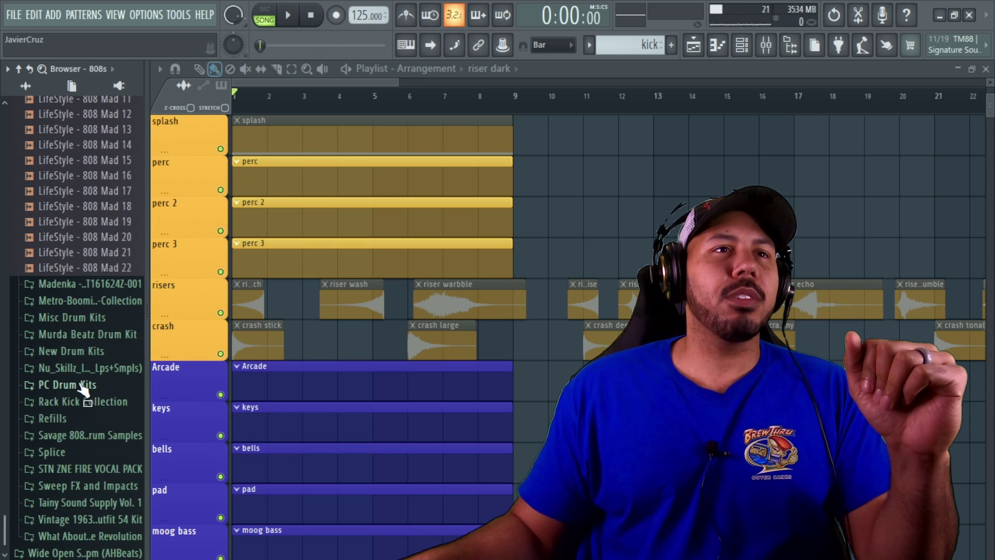
pyautogui.scroll(20, 75, 270)
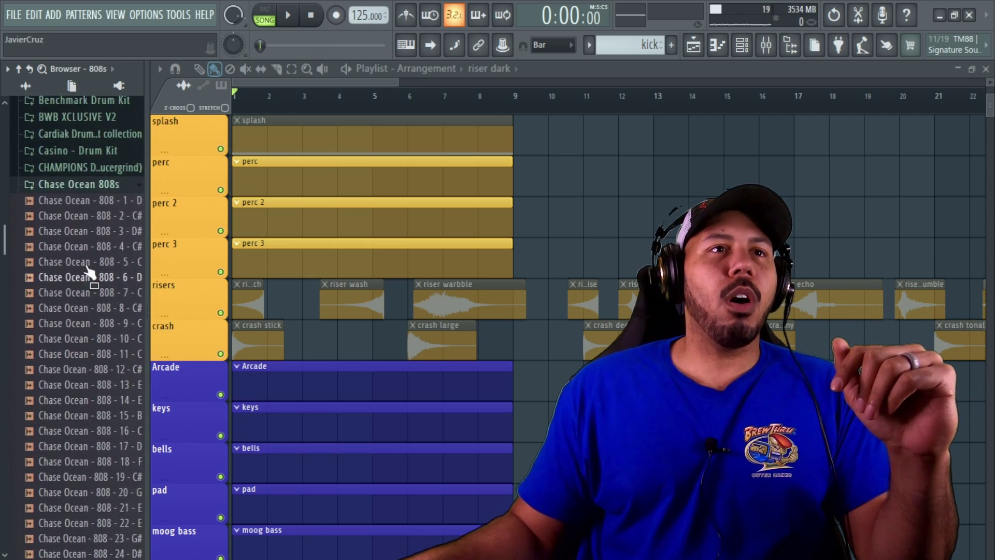
pyautogui.scroll(-20, 73, 311)
pyautogui.scroll(-12, 67, 329)
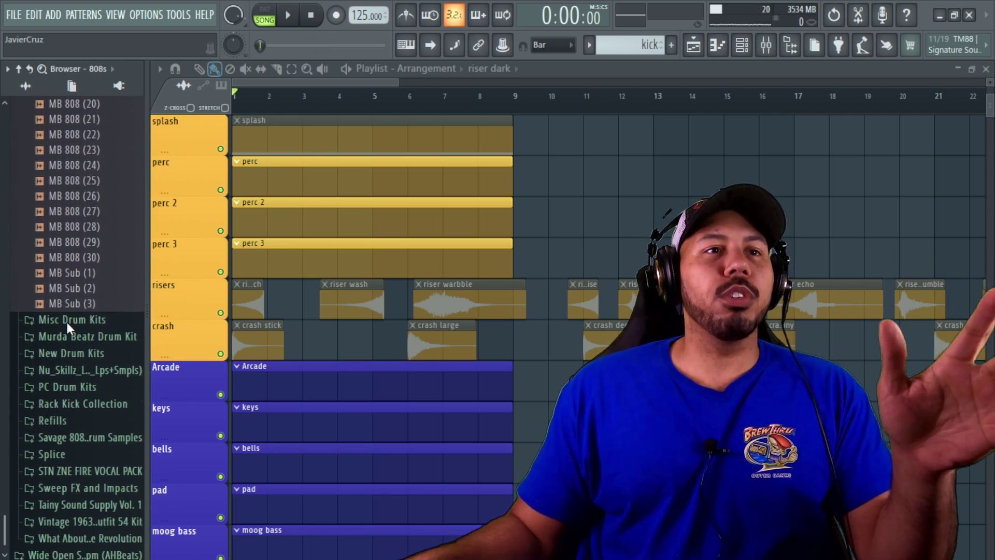
pyautogui.scroll(12, 79, 433)
# Recall the 808s browser snapshot and reopen the snapshot list.
pyautogui.click(110, 69)
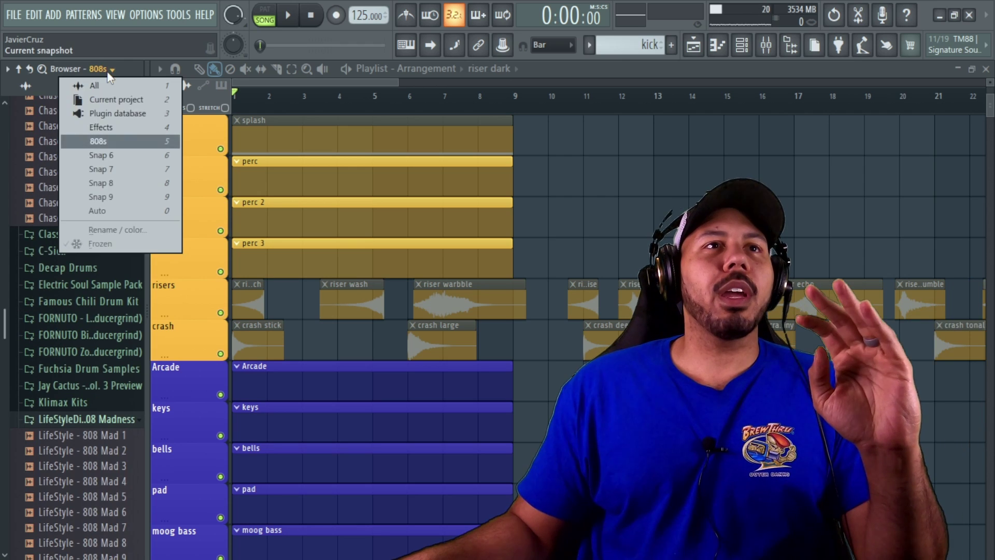
pyautogui.click(102, 144)
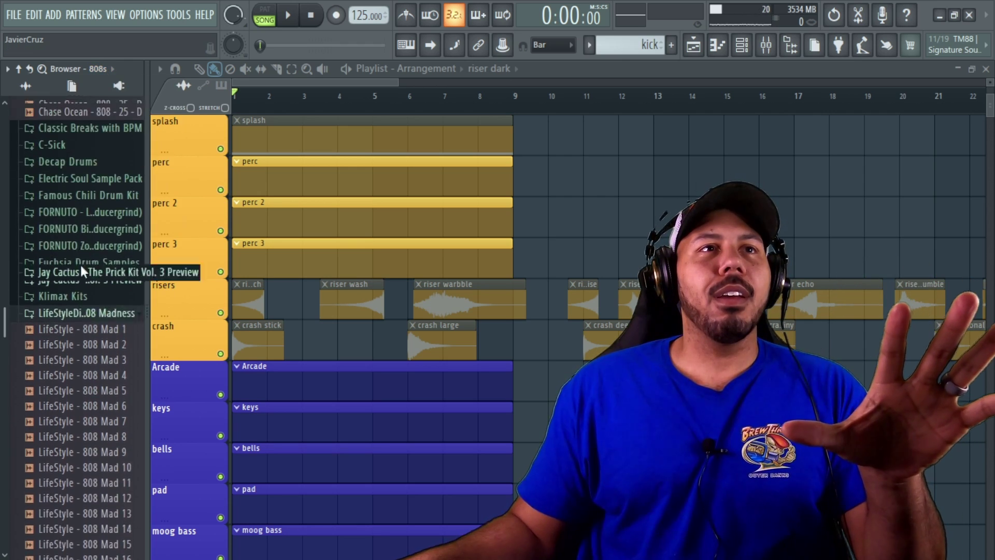
pyautogui.click(119, 83)
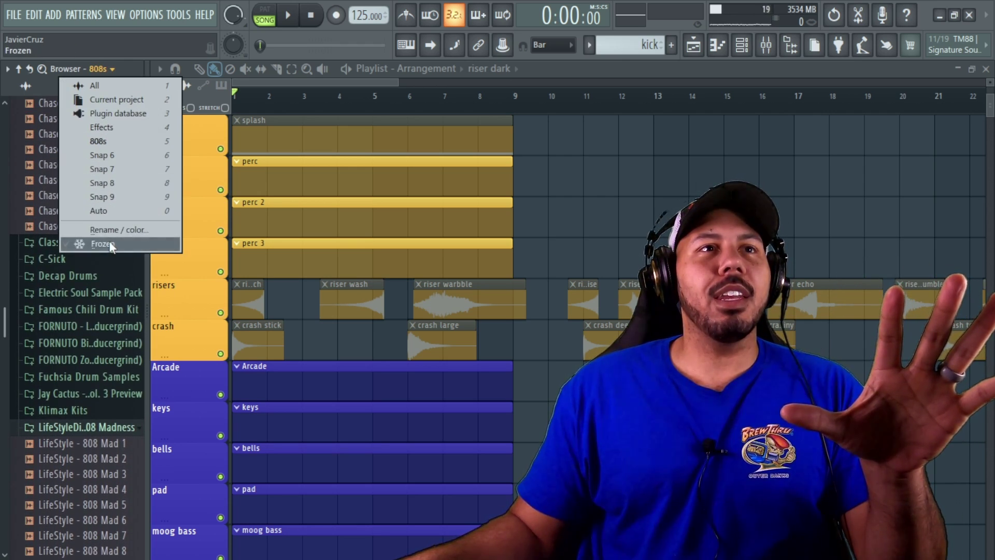
pyautogui.scroll(15, 86, 195)
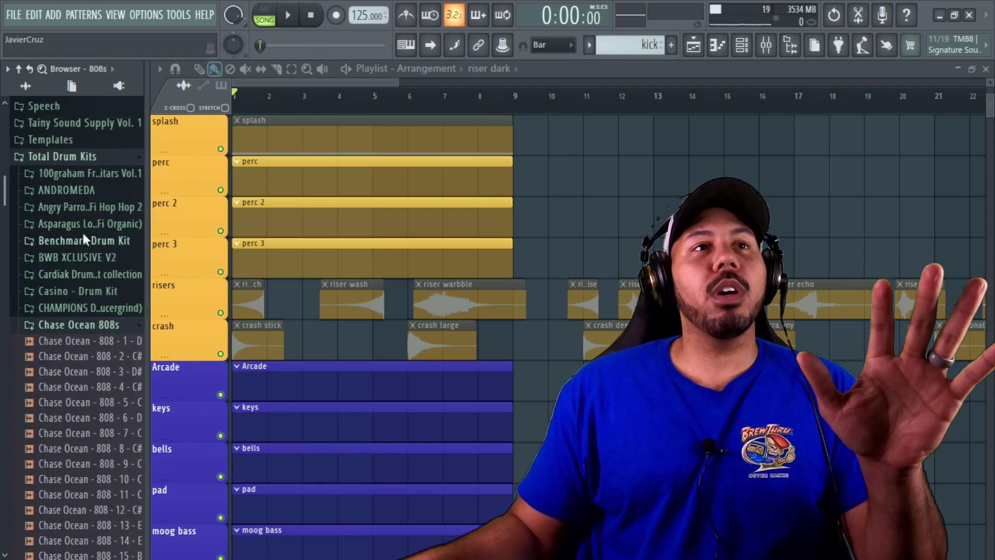
pyautogui.click(103, 69)
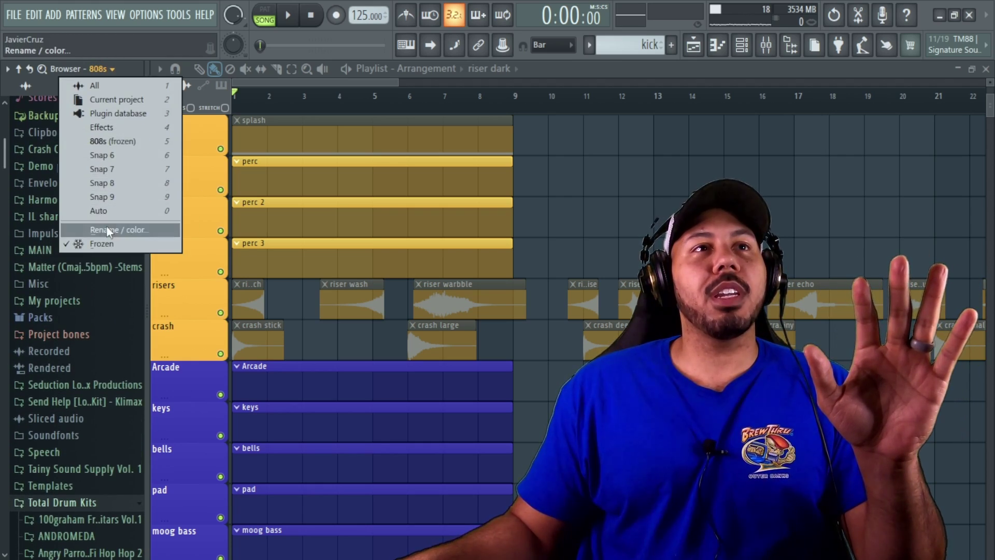
pyautogui.click(100, 155)
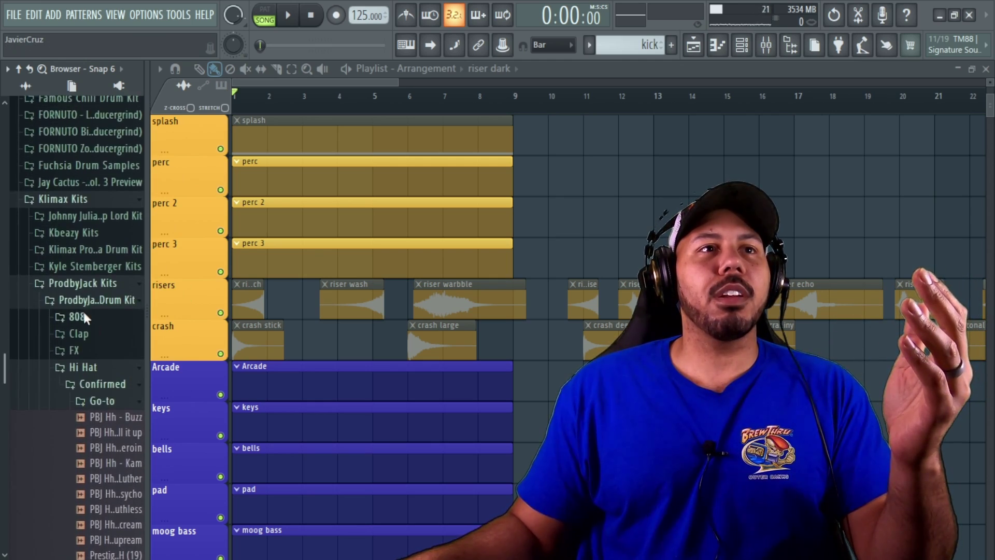
pyautogui.click(7, 69)
pyautogui.click(38, 398)
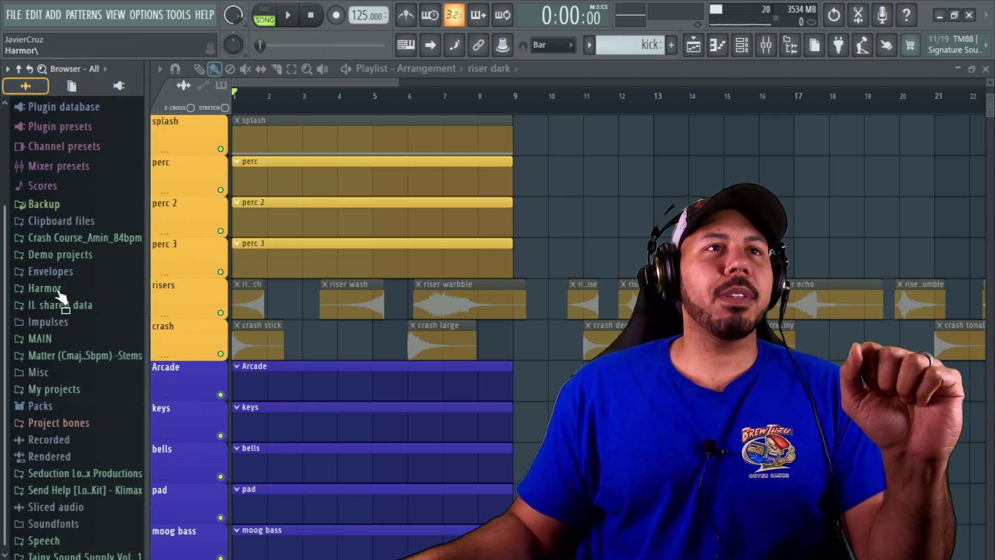
pyautogui.click(102, 70)
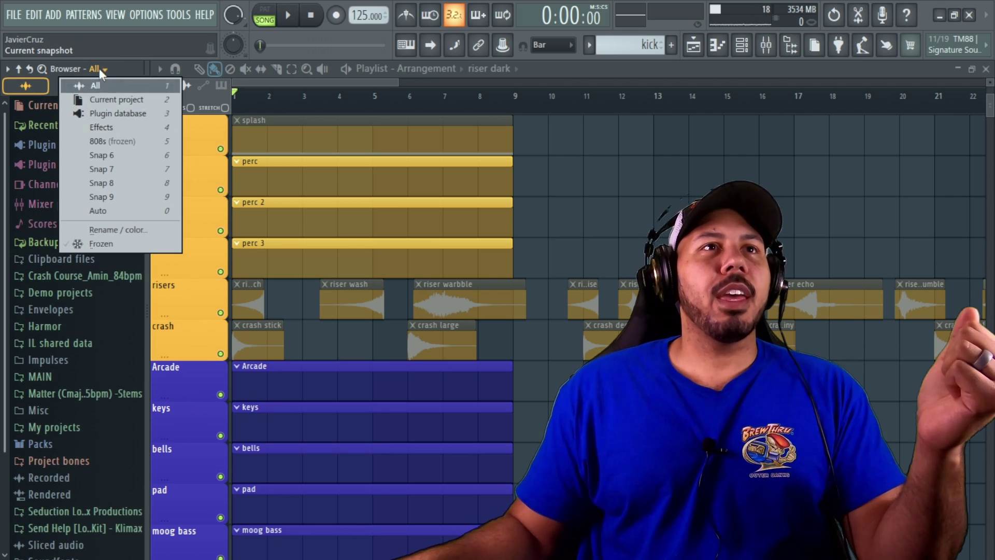
pyautogui.click(125, 139)
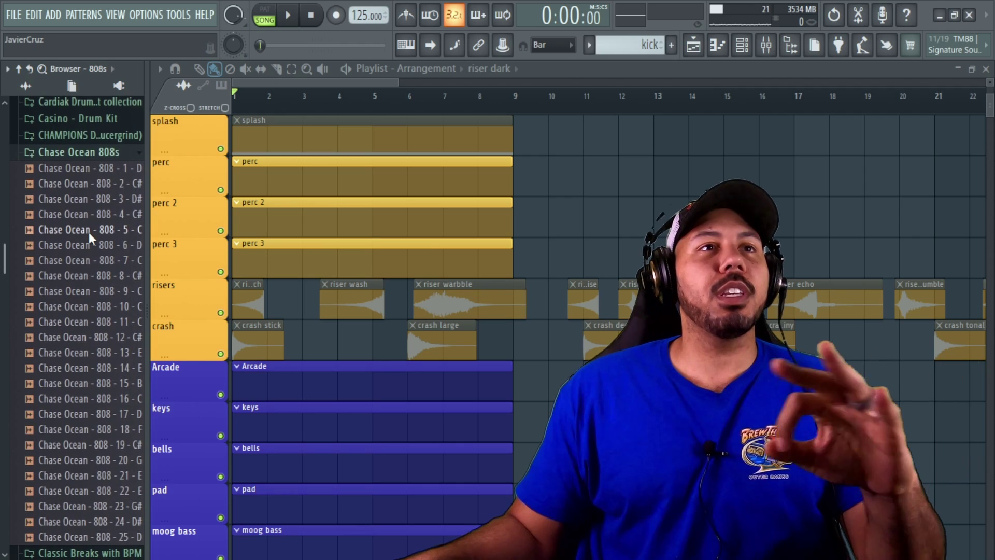
pyautogui.scroll(-15, 89, 238)
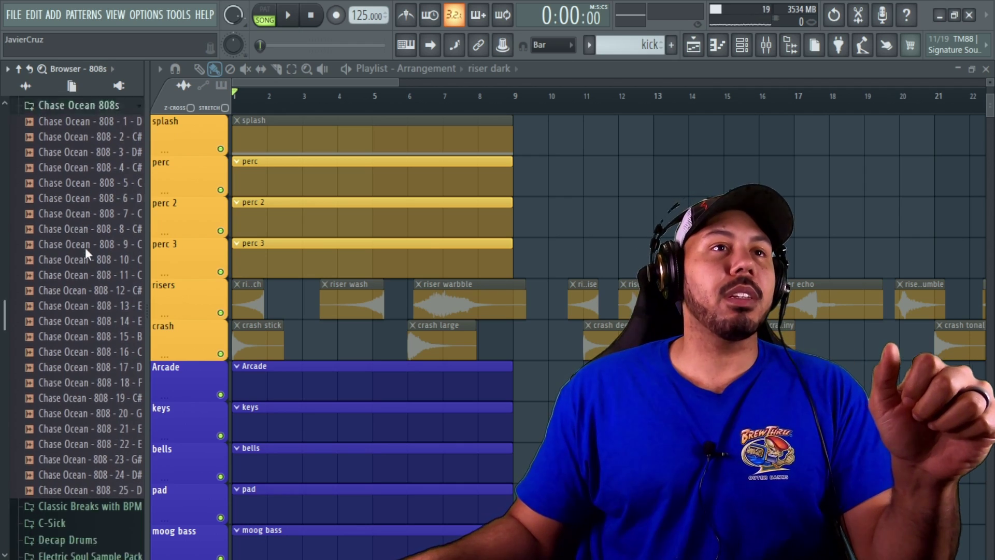
pyautogui.scroll(10, 68, 361)
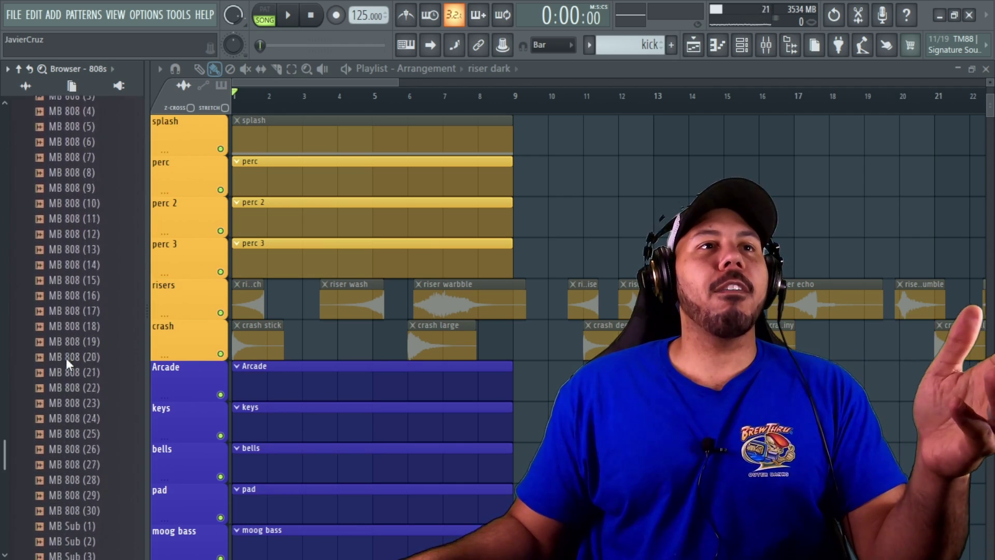
pyautogui.scroll(8, 67, 364)
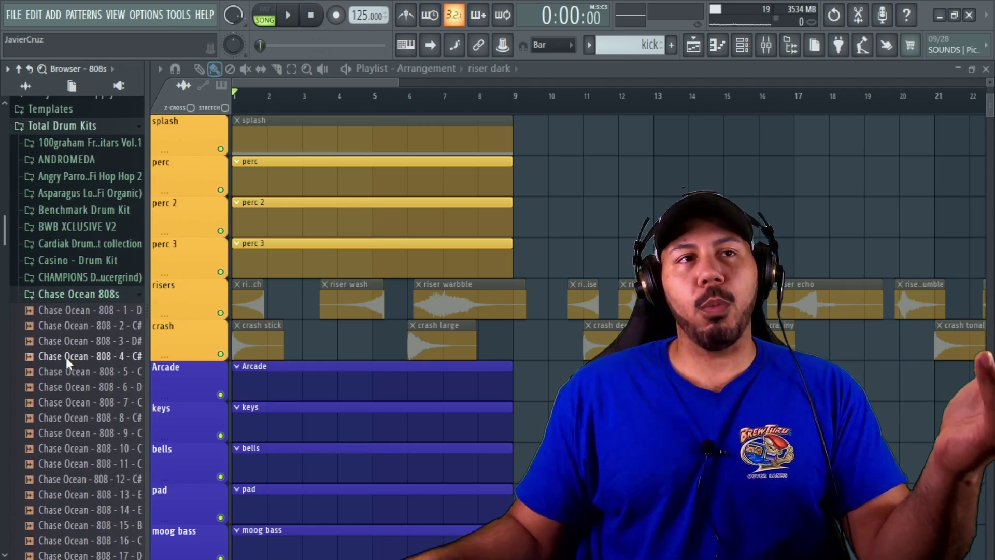
pyautogui.scroll(-18, 67, 362)
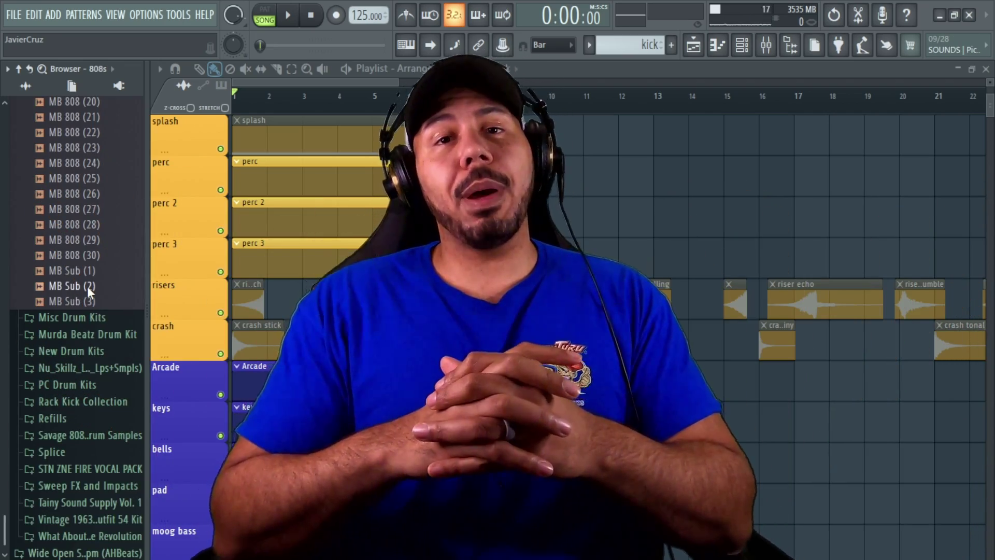